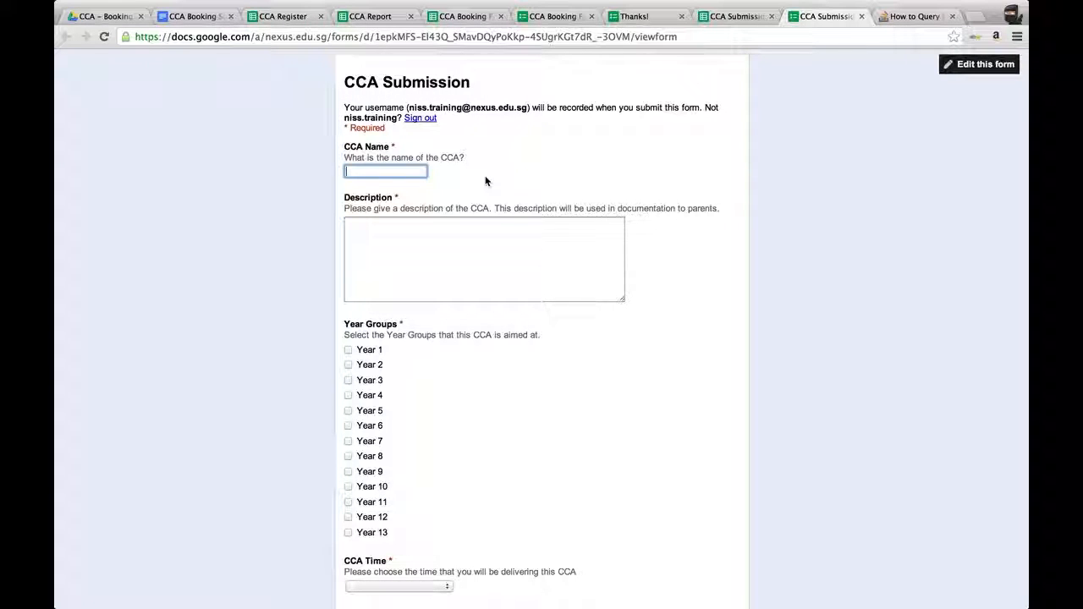
# Enter the CCA name Singing and the description Join the choir in the submission form.
pyautogui.write('Singing')
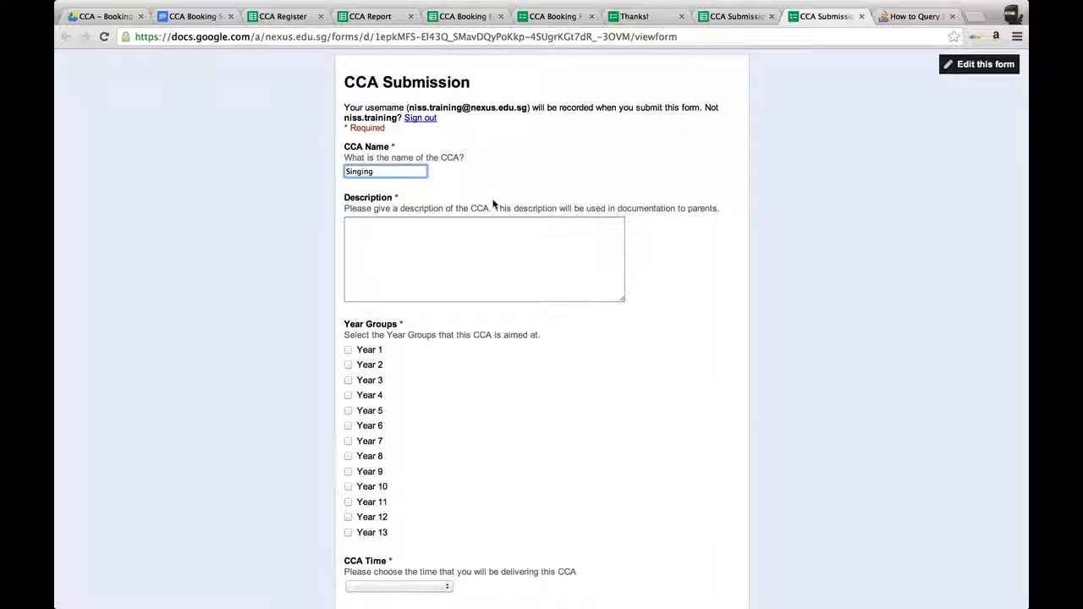
pyautogui.click(481, 249)
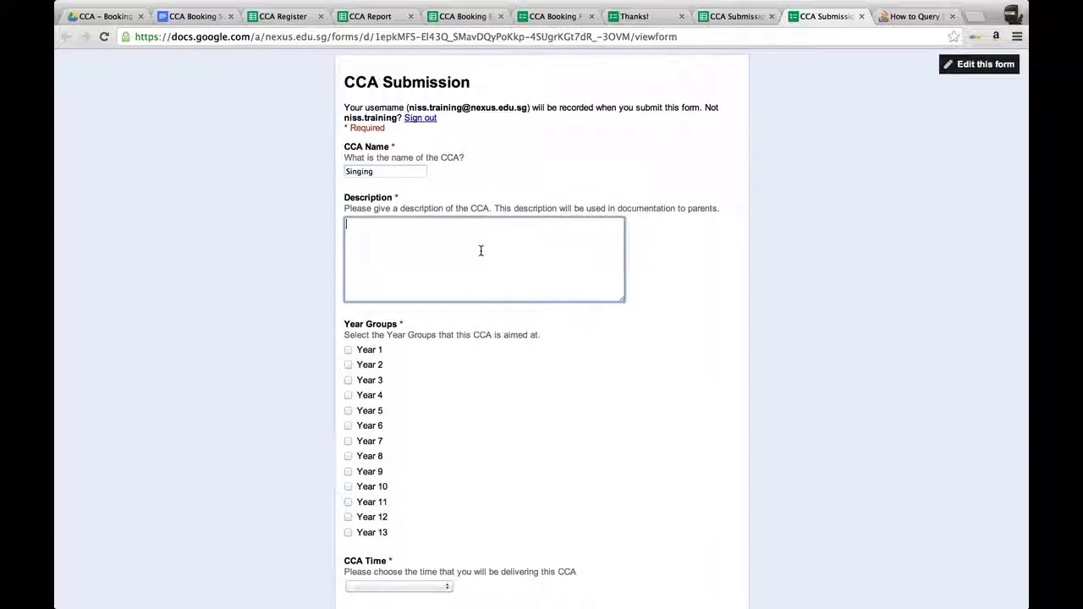
pyautogui.write('Join the choir')
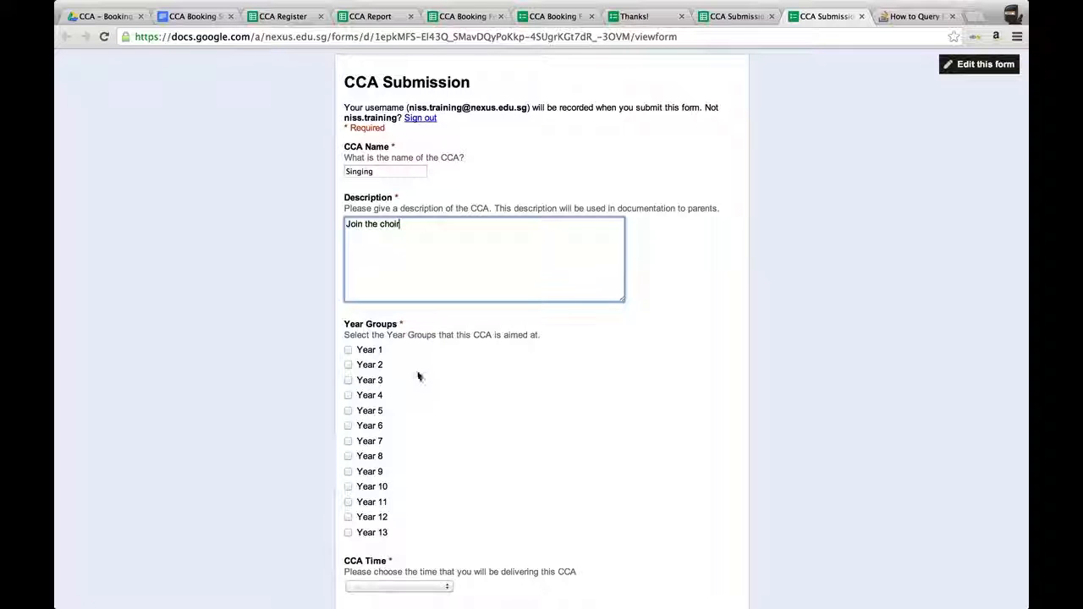
# Tick Year 3, Year 4, Year 5 and Year 6 as the target year groups.
pyautogui.click(348, 380)
pyautogui.click(348, 395)
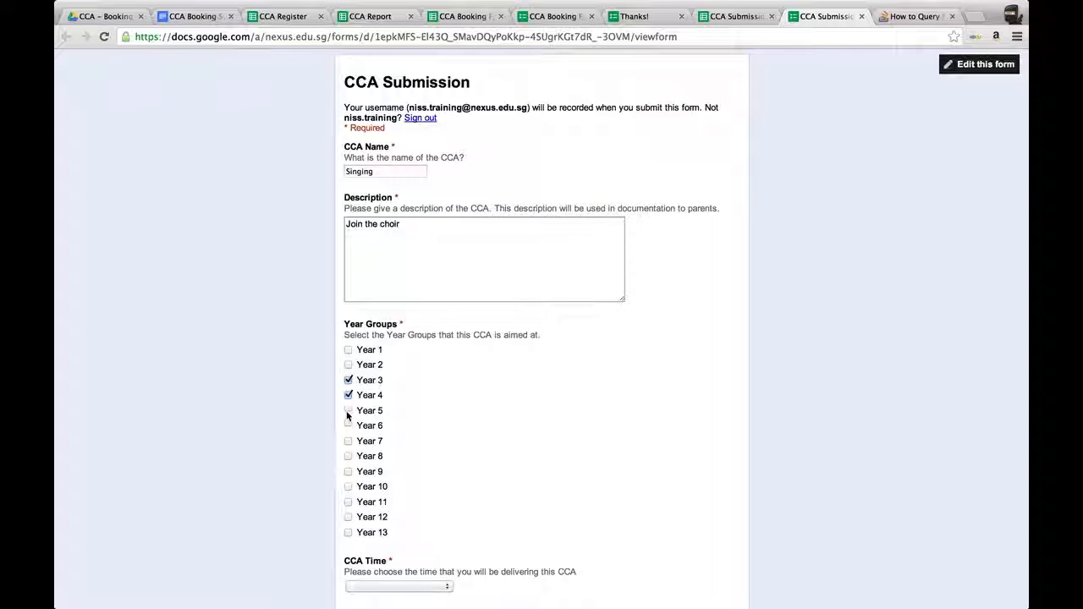
pyautogui.click(348, 410)
pyautogui.click(347, 425)
# Set the CCA Time to Monday After School.
pyautogui.scroll(-5, 529, 434)
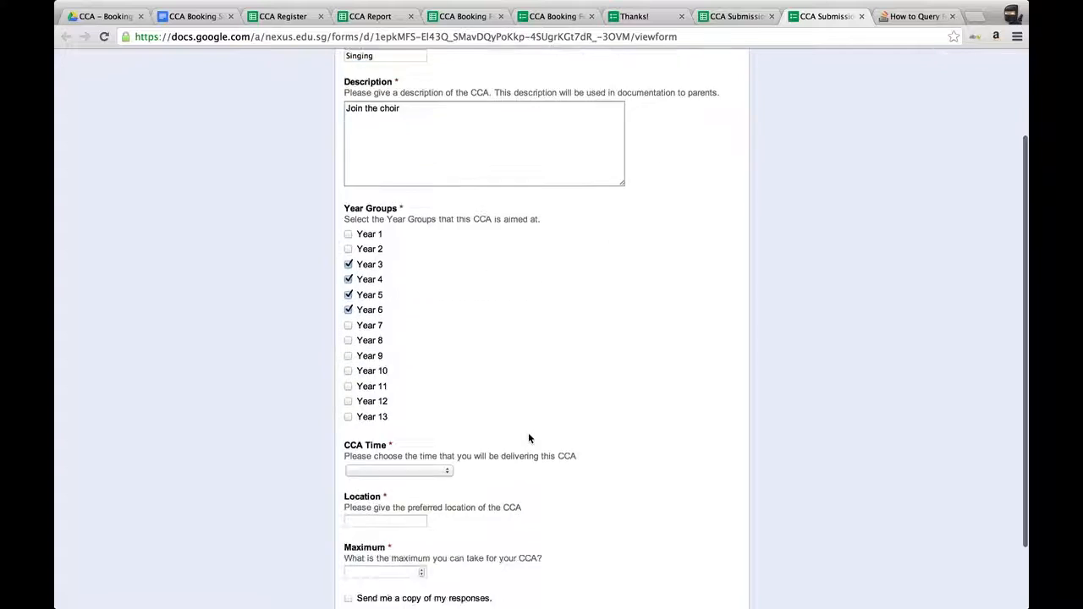
pyautogui.click(446, 391)
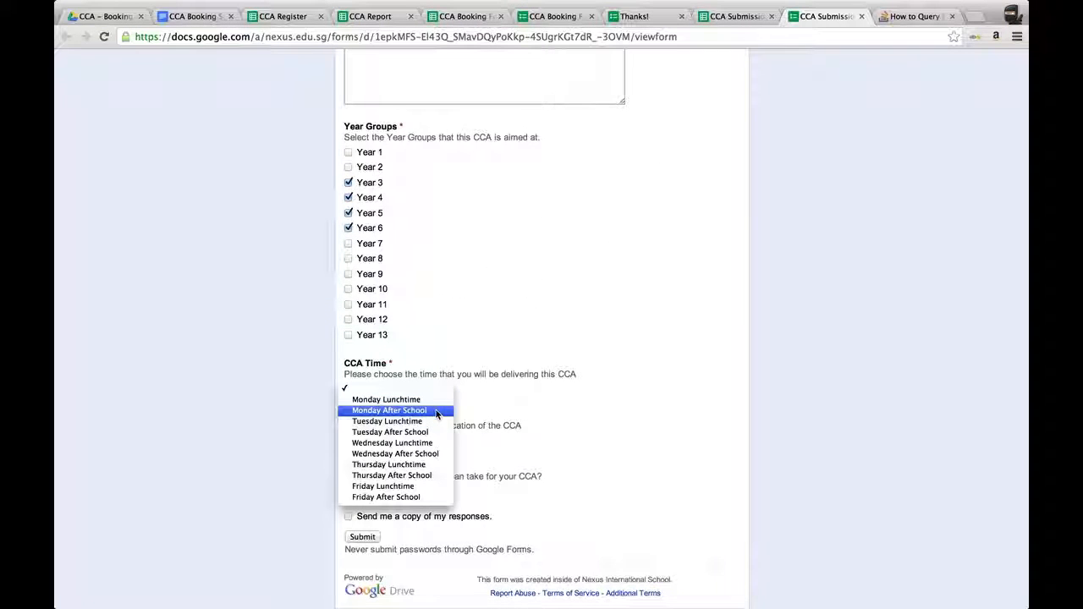
pyautogui.click(437, 411)
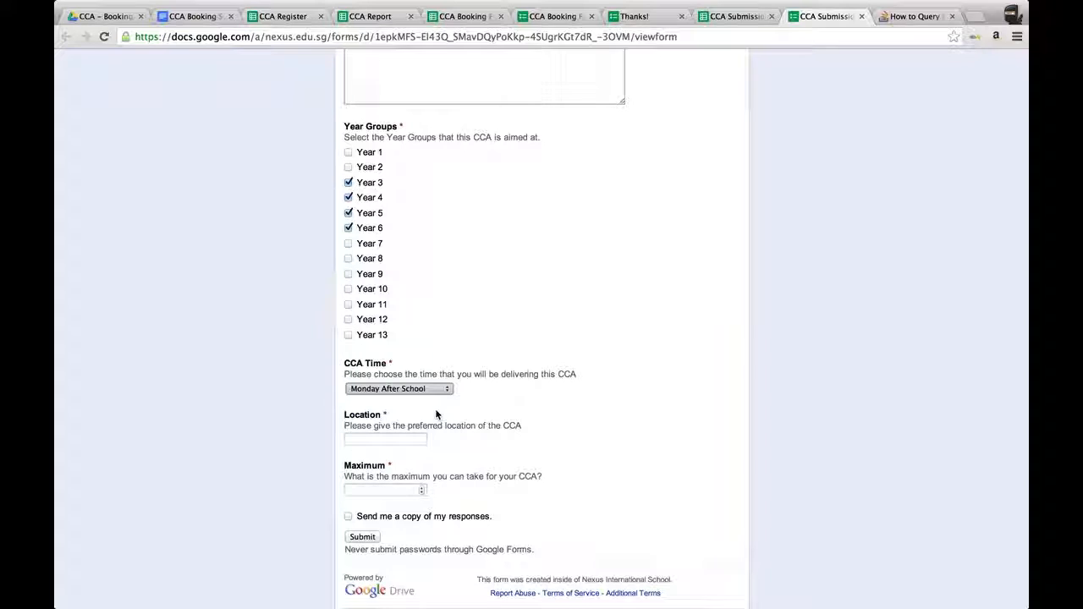
# Enter Music Room as the location and 20 as the maximum, then submit the form.
pyautogui.click(381, 439)
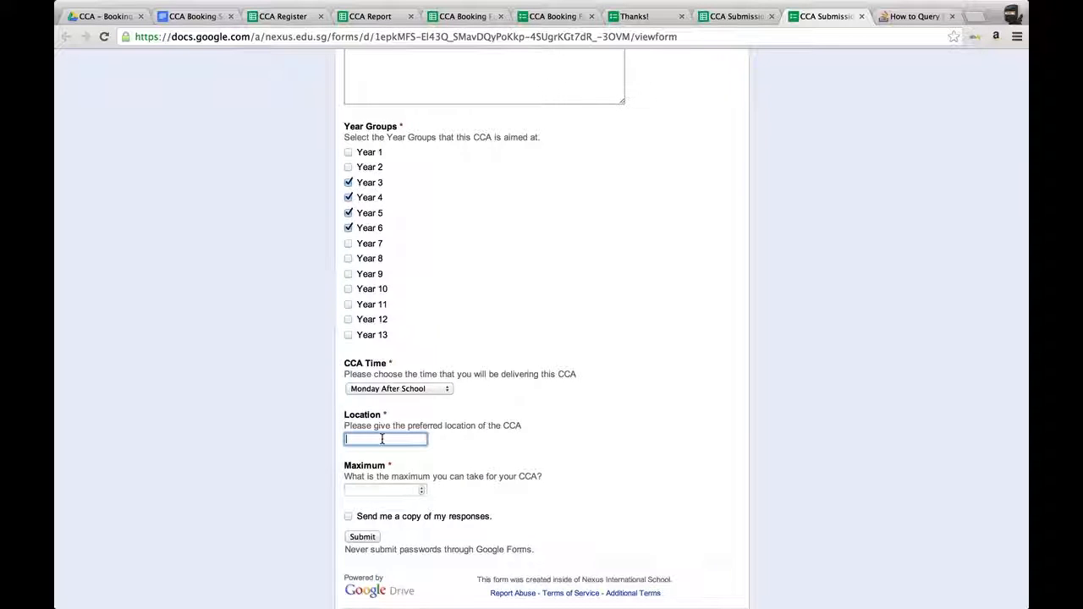
pyautogui.write('Music Room')
pyautogui.click(371, 489)
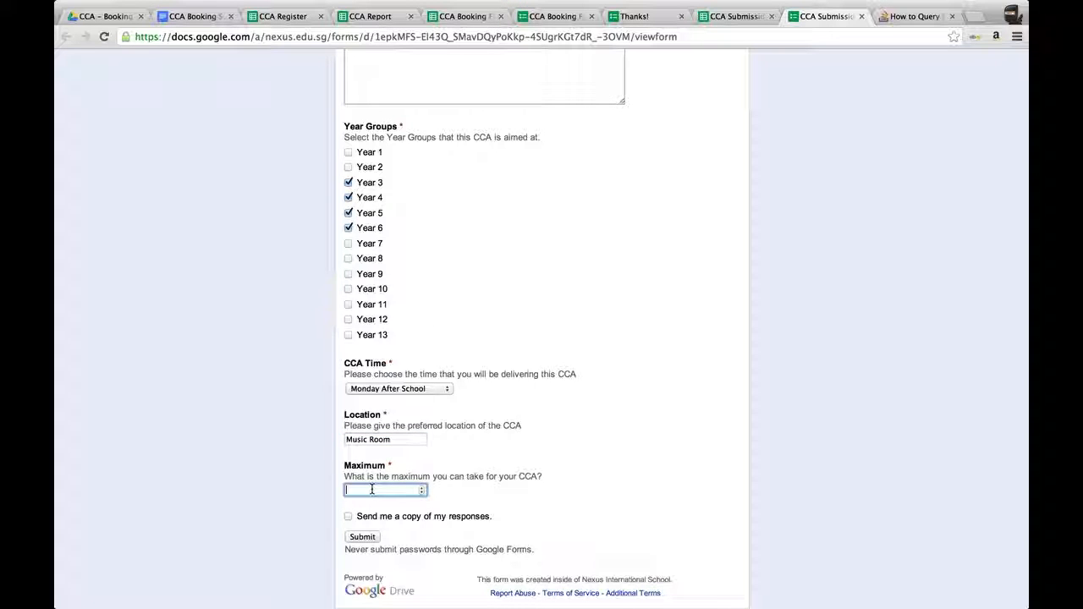
pyautogui.write('20')
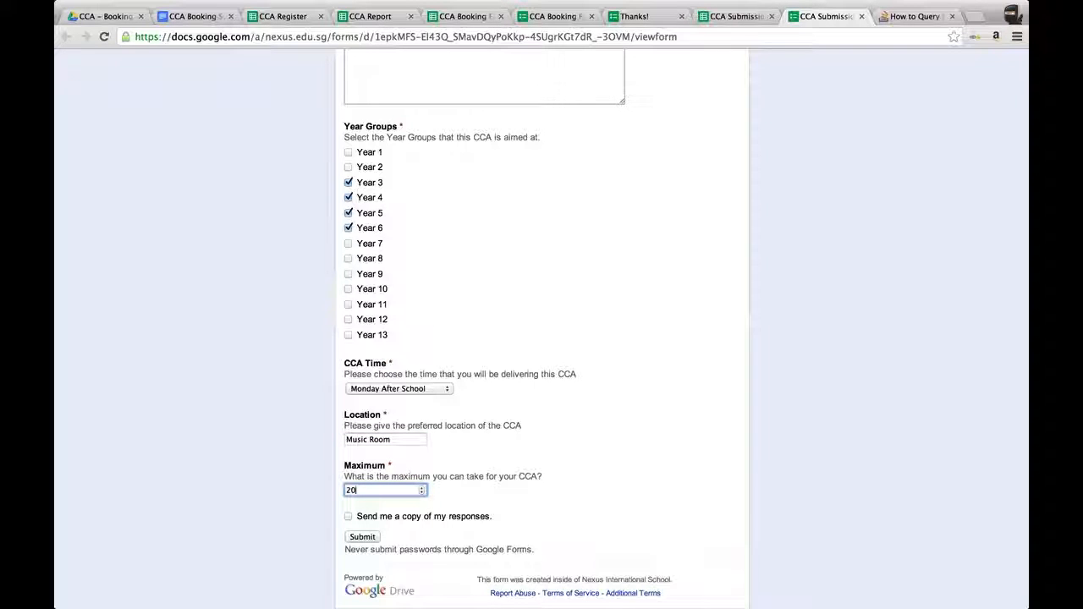
pyautogui.click(363, 537)
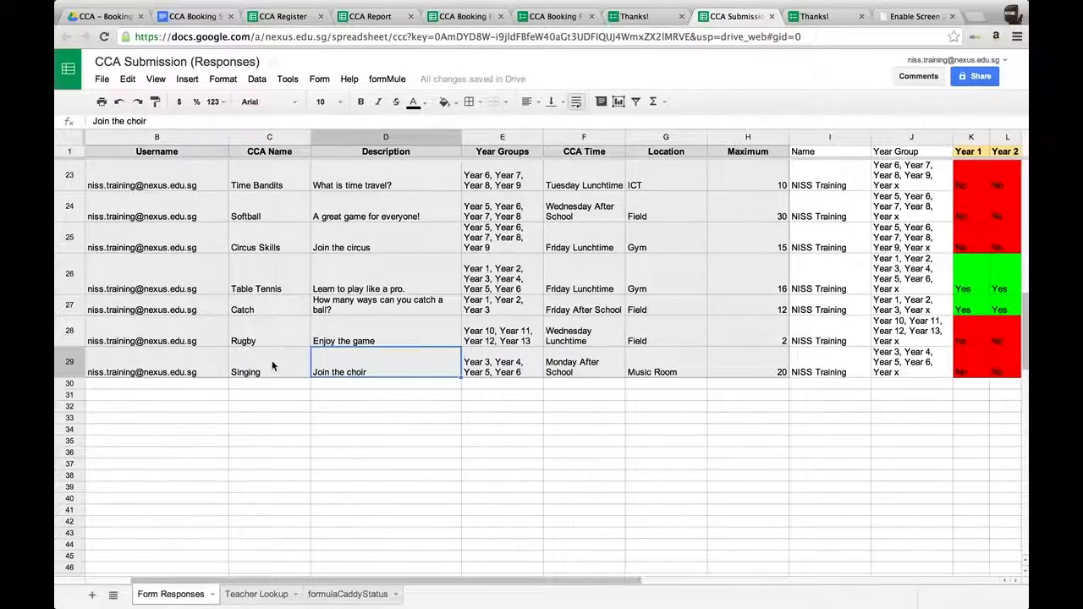
# Review the new Singing row across the columns of the responses spreadsheet.
pyautogui.hscroll(10, 550, 399)
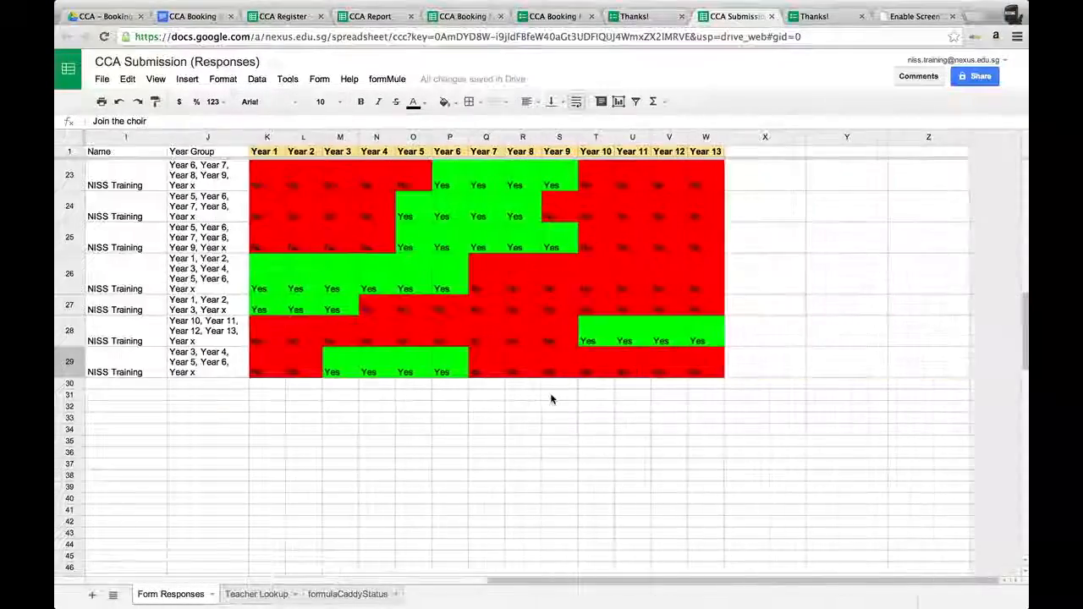
pyautogui.scroll(3, 551, 399)
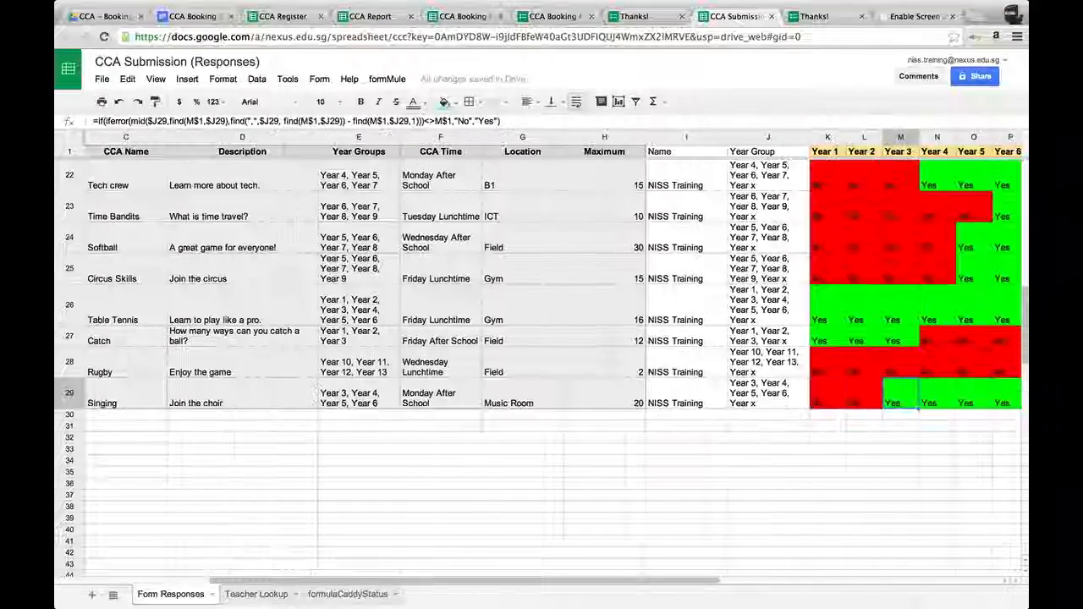
pyautogui.hscroll(7, 956, 382)
pyautogui.scroll(1, 956, 381)
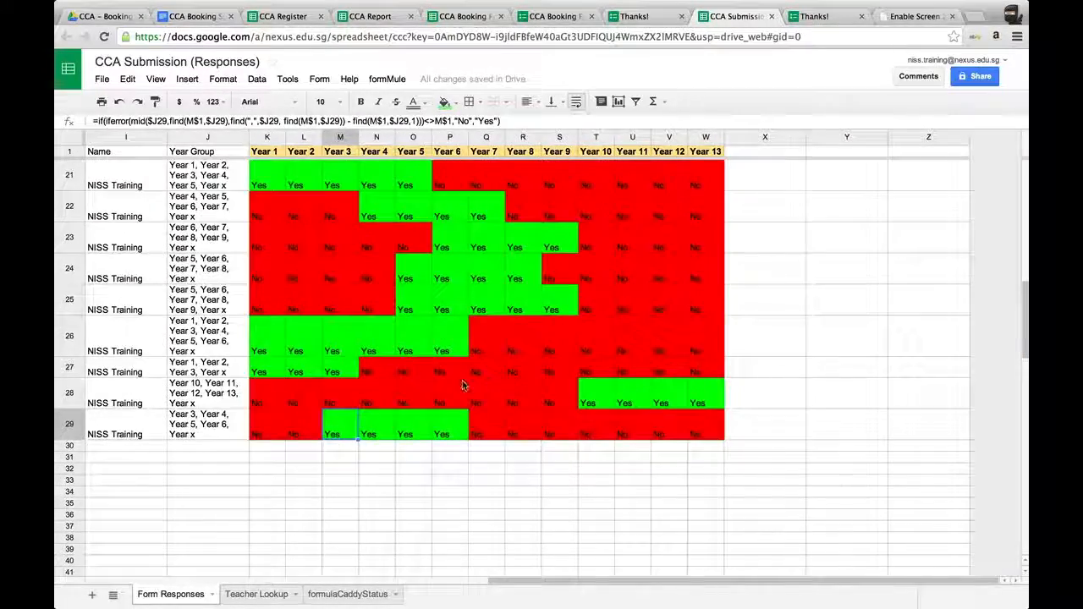
pyautogui.hscroll(-3, 463, 384)
# Inspect the formulas in the new row's Name, Year Group and per-year columns.
pyautogui.click(364, 433)
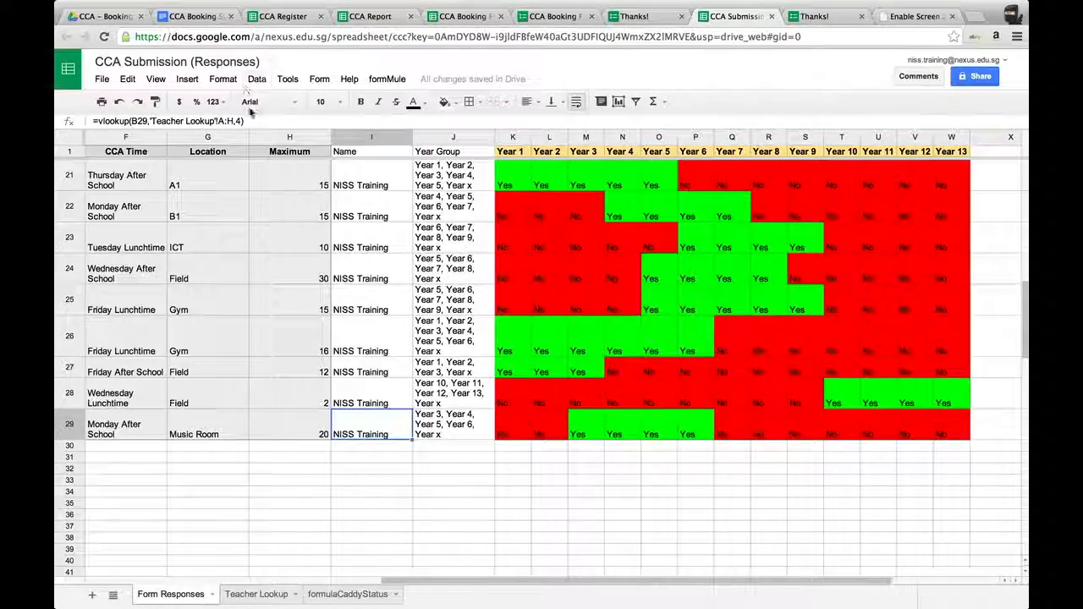
pyautogui.click(454, 421)
pyautogui.click(505, 427)
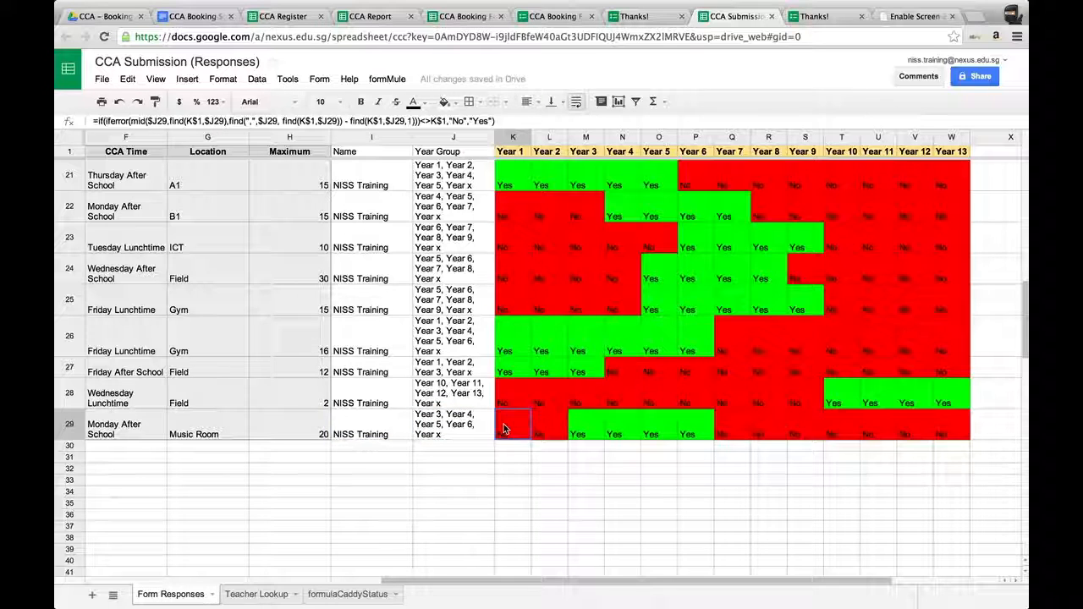
pyautogui.click(550, 430)
pyautogui.click(585, 428)
pyautogui.click(622, 428)
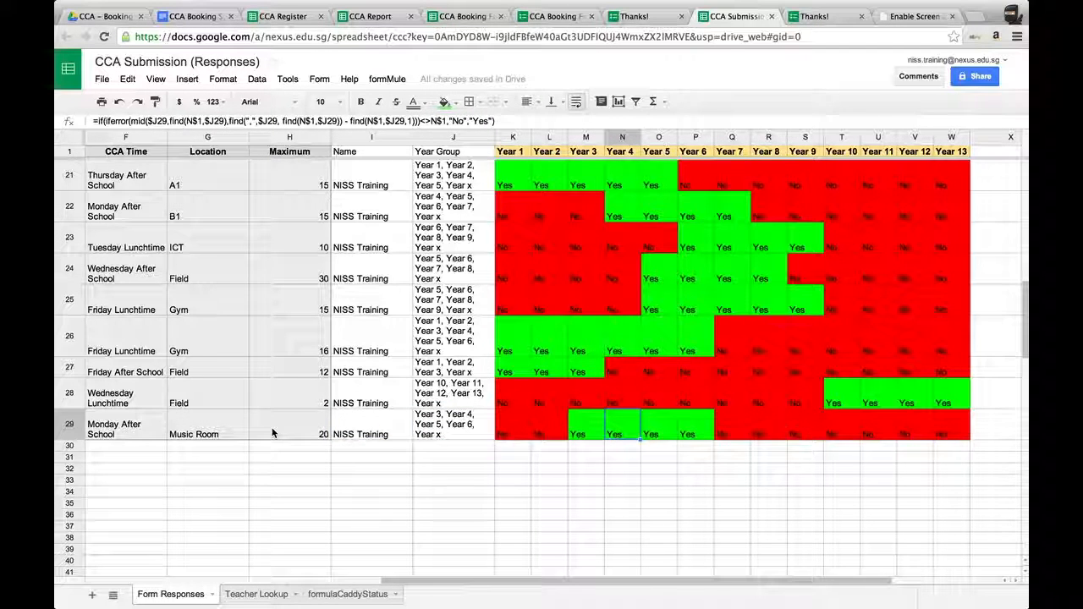
pyautogui.click(369, 427)
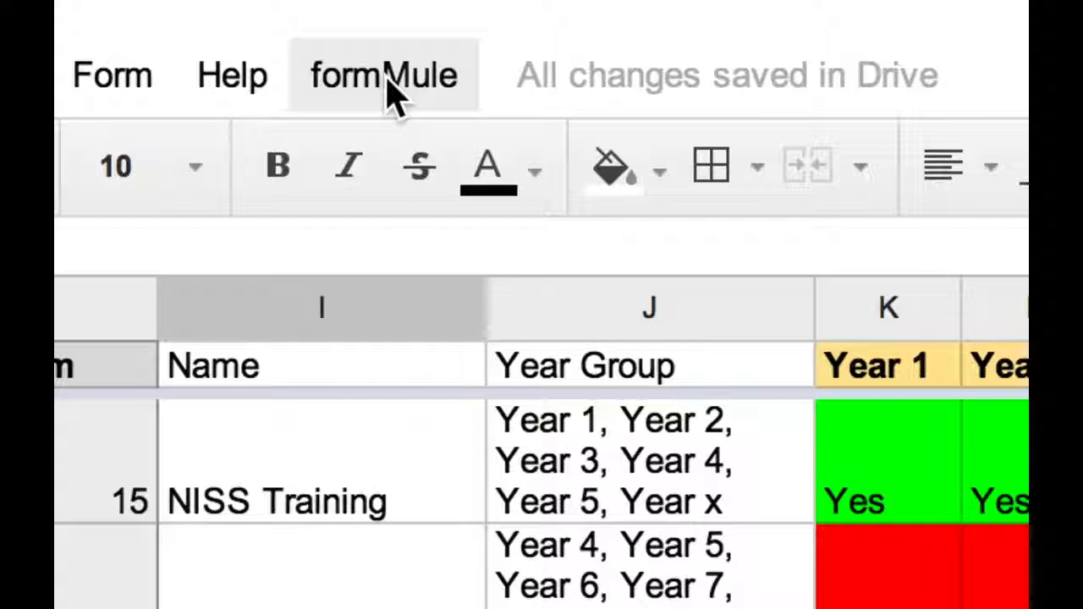
# Open the formMule advanced options.
pyautogui.click(389, 85)
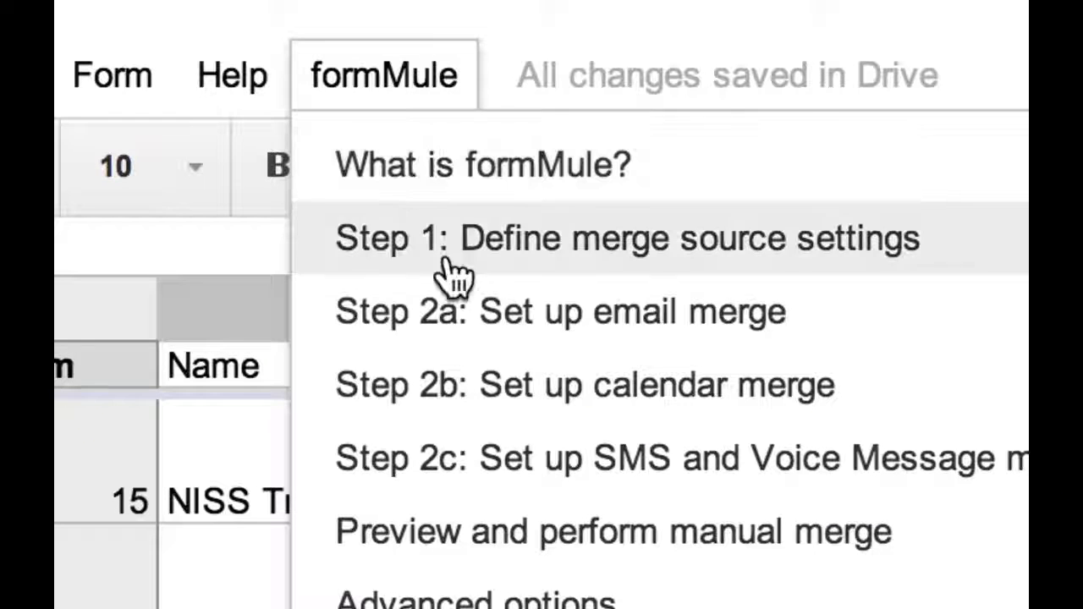
pyautogui.click(499, 596)
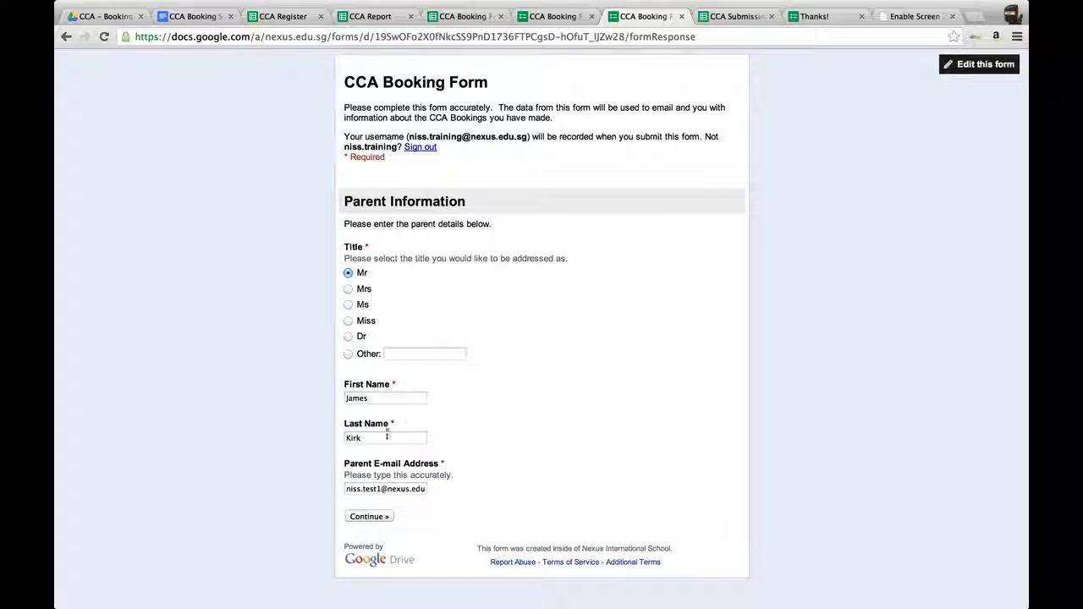
# Continue through the booking form's parent details and student information pages with the prefilled entries.
pyautogui.click(371, 516)
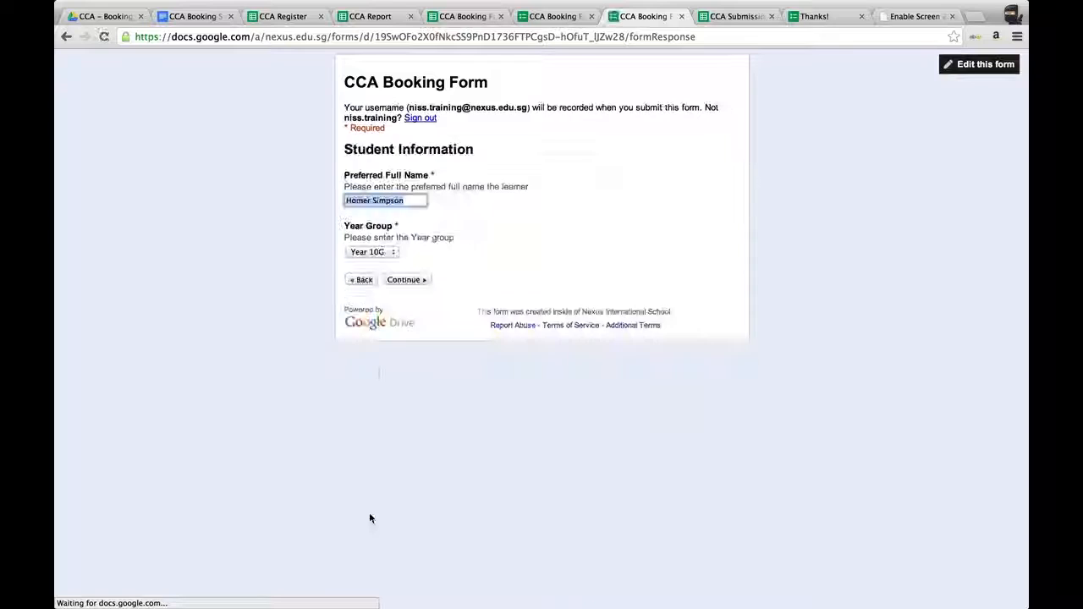
pyautogui.click(411, 201)
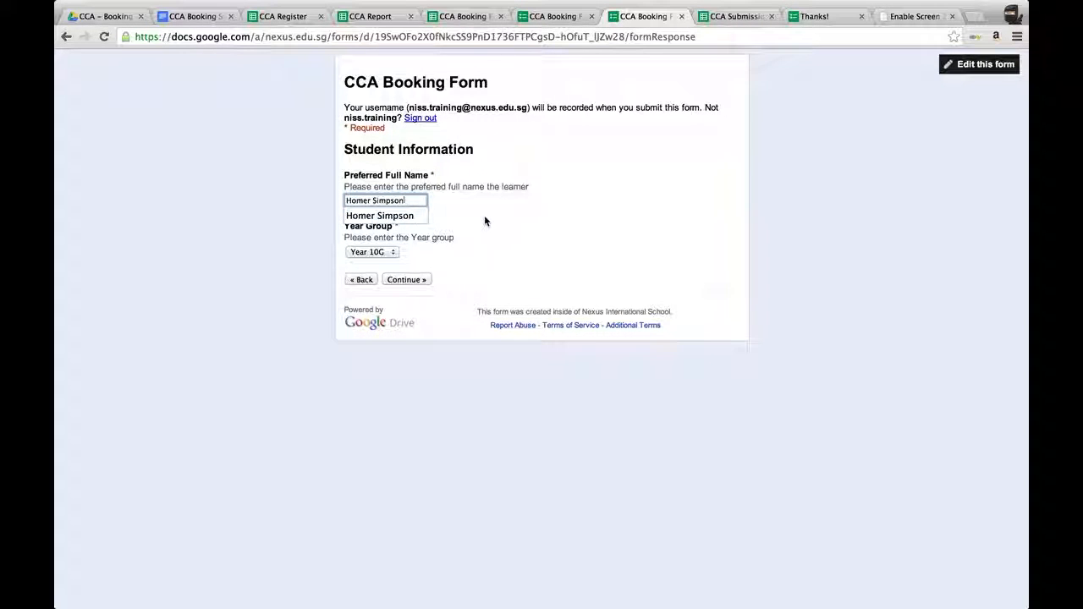
pyautogui.click(484, 214)
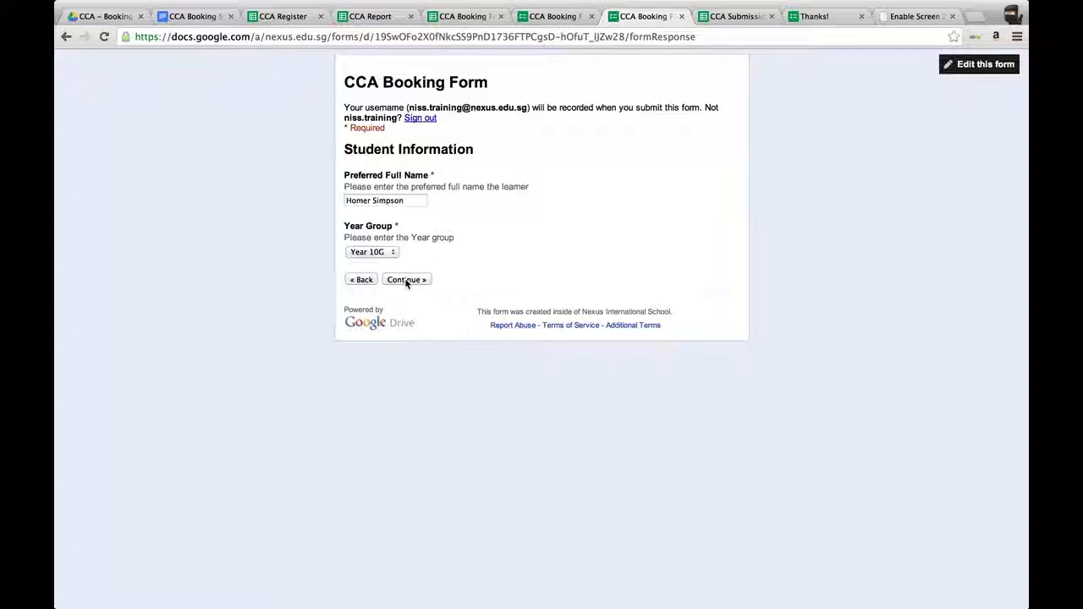
pyautogui.click(406, 280)
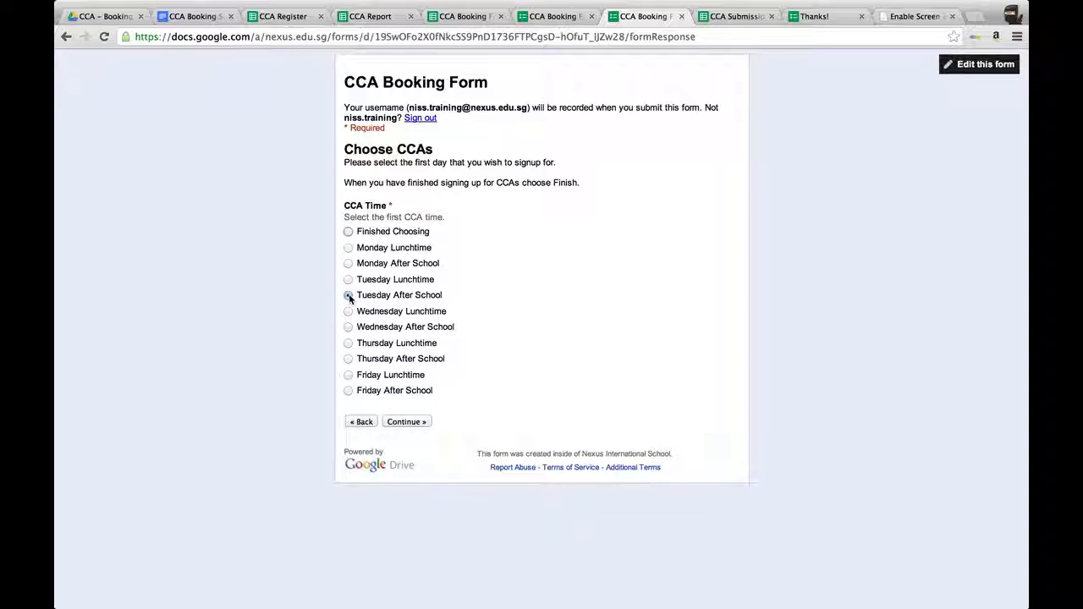
# Continue with Tuesday After School and book Nexus TV for that slot.
pyautogui.click(406, 422)
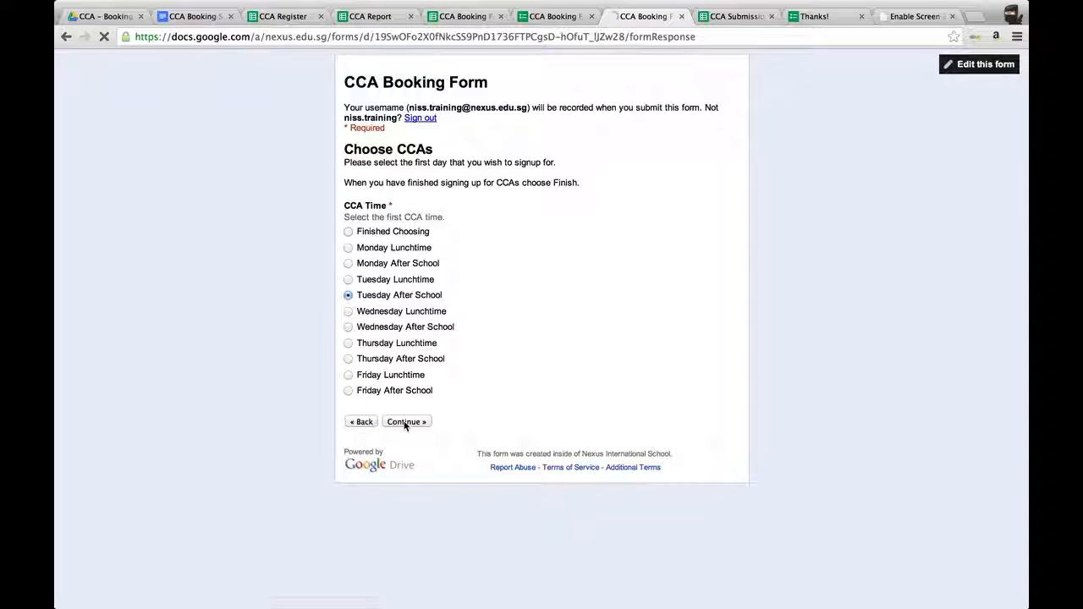
pyautogui.click(394, 192)
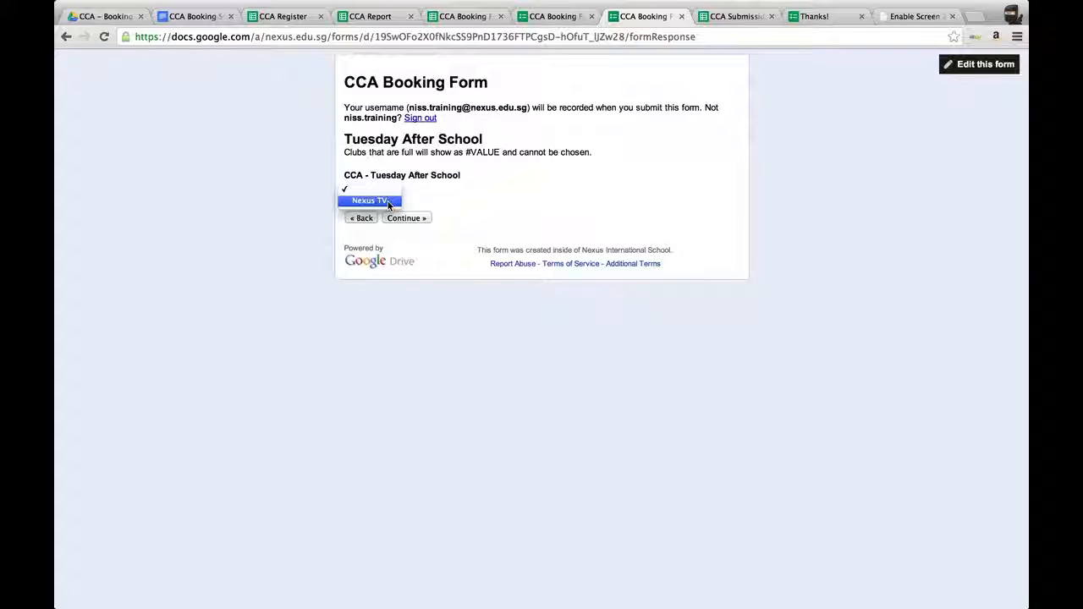
pyautogui.click(388, 203)
pyautogui.click(407, 219)
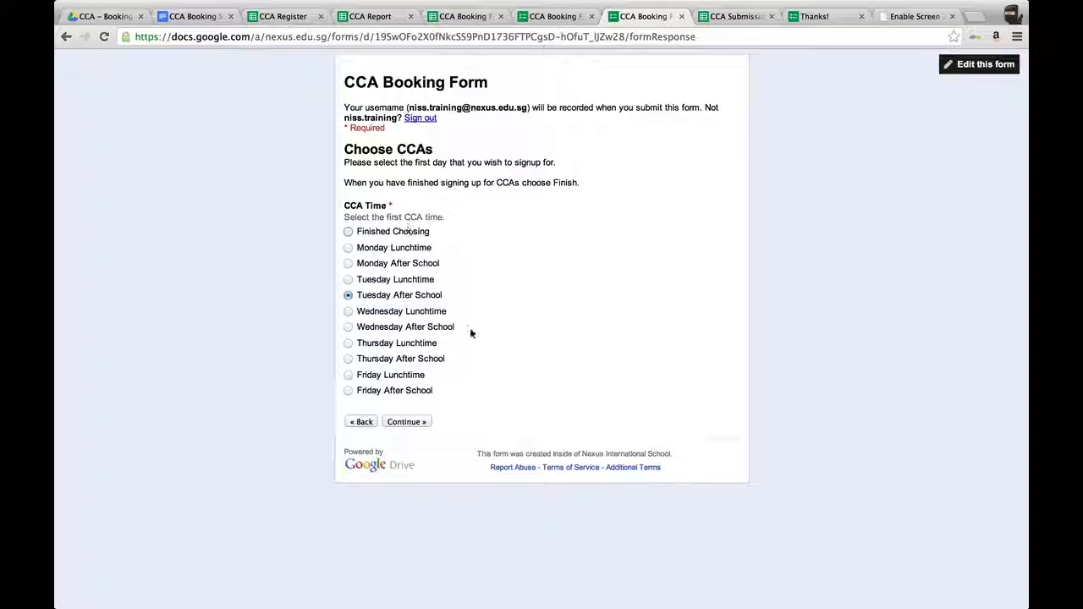
# Choose Wednesday After School and book Minecraft for that slot.
pyautogui.click(349, 328)
pyautogui.click(406, 421)
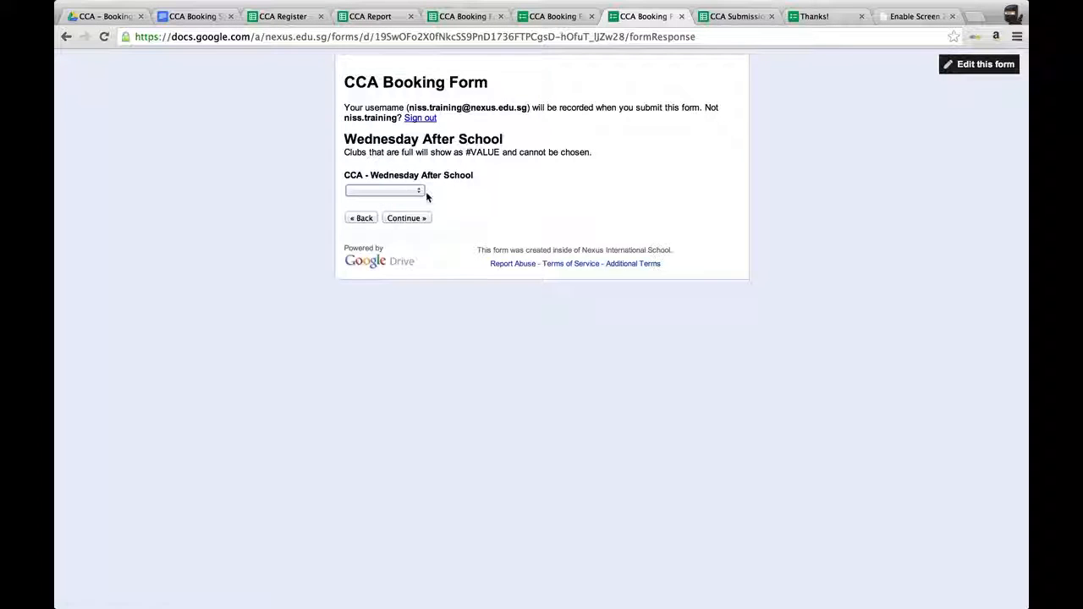
pyautogui.click(418, 192)
pyautogui.click(402, 203)
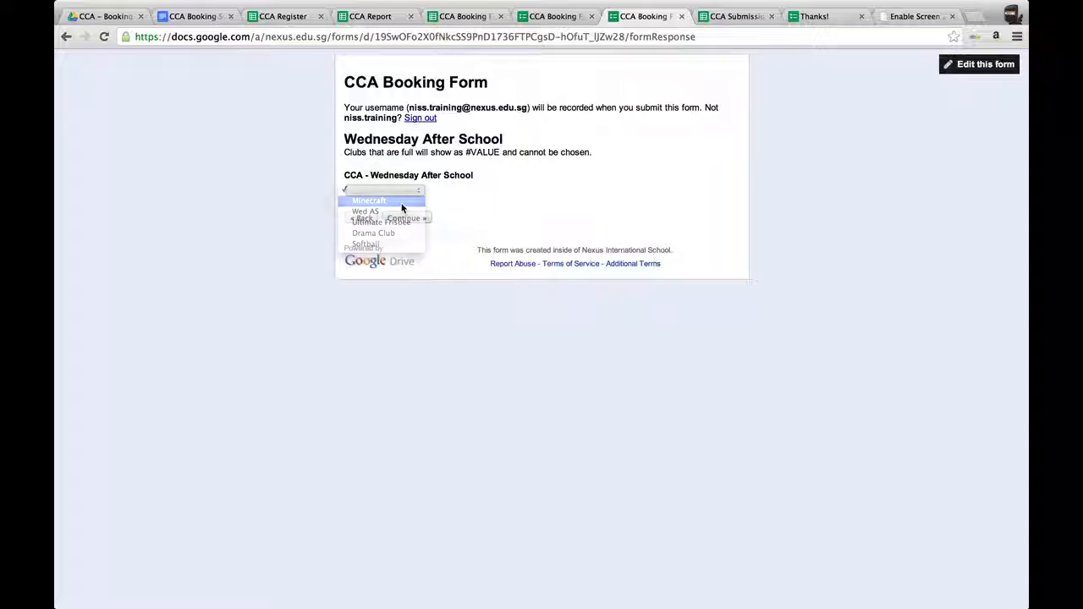
pyautogui.click(408, 218)
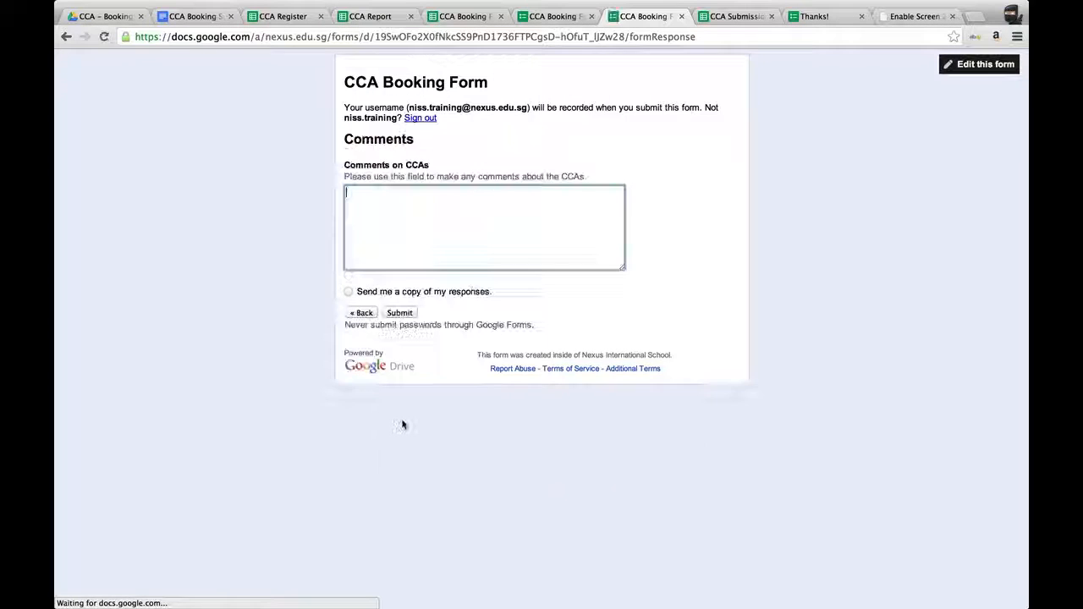
# Add the comment Notes for teacher and submit the booking form.
pyautogui.write('No')
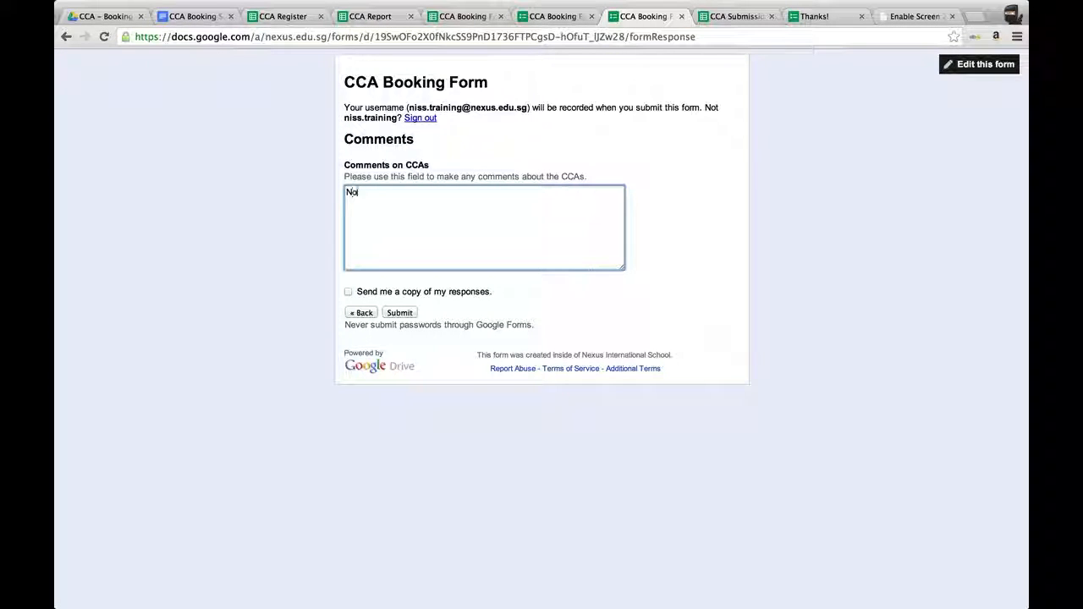
pyautogui.write('tes for teacher')
pyautogui.click(401, 313)
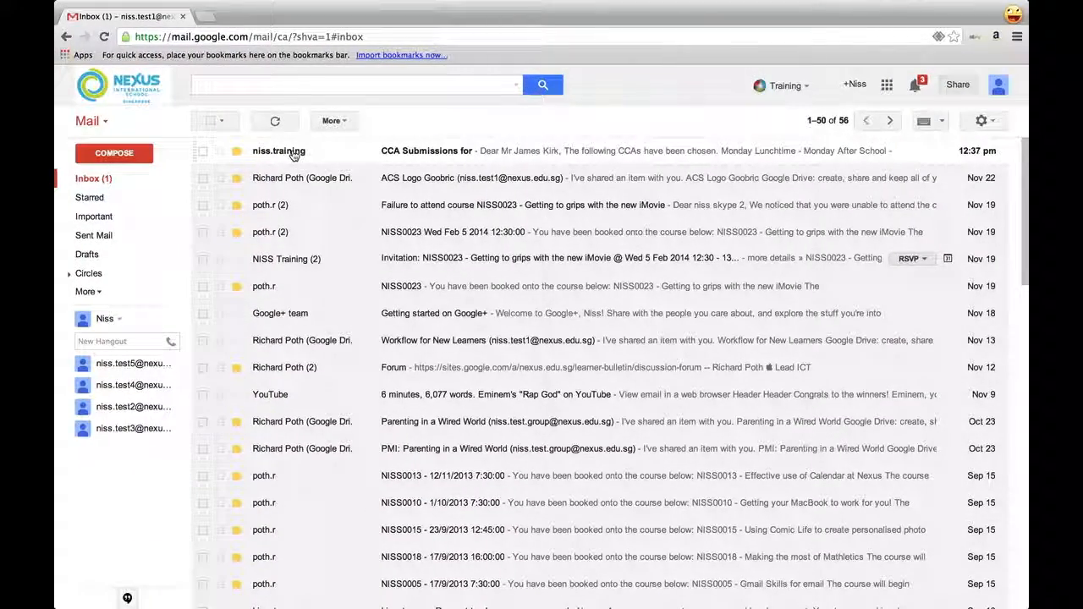
# Open the CCA Submissions confirmation email in the inbox.
pyautogui.click(293, 155)
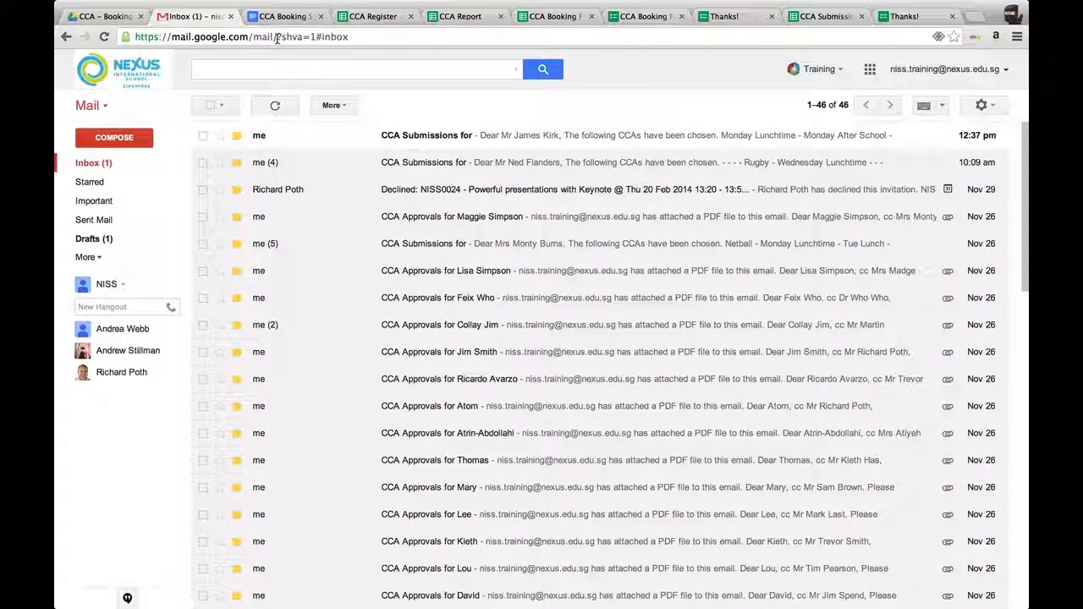
pyautogui.click(317, 138)
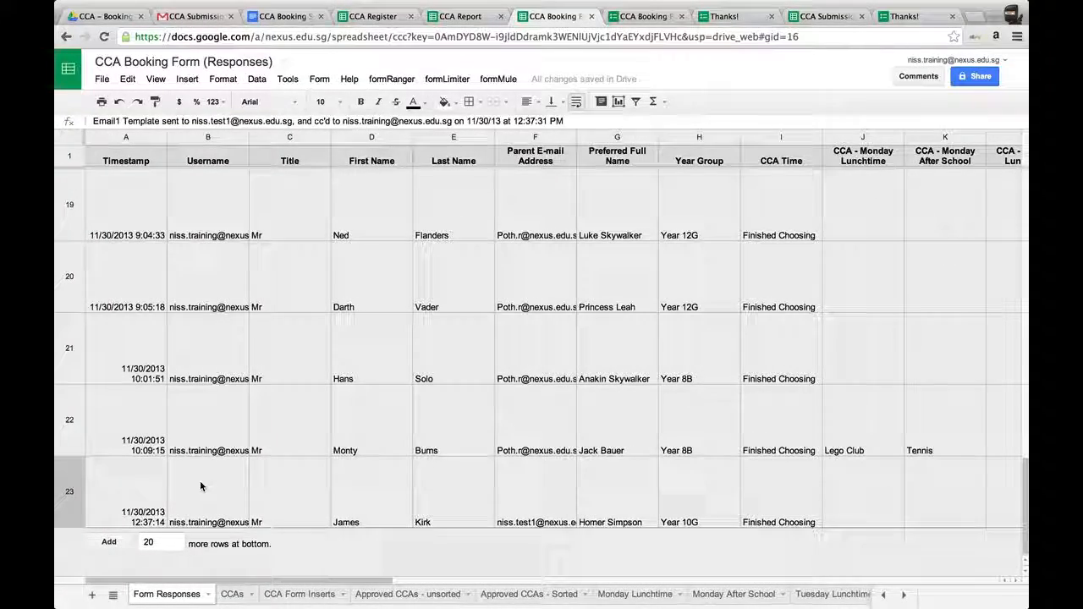
# Review the newest booking row in the Form Responses sheet, including its chosen CCAs, comment and slot formula columns.
pyautogui.click(99, 485)
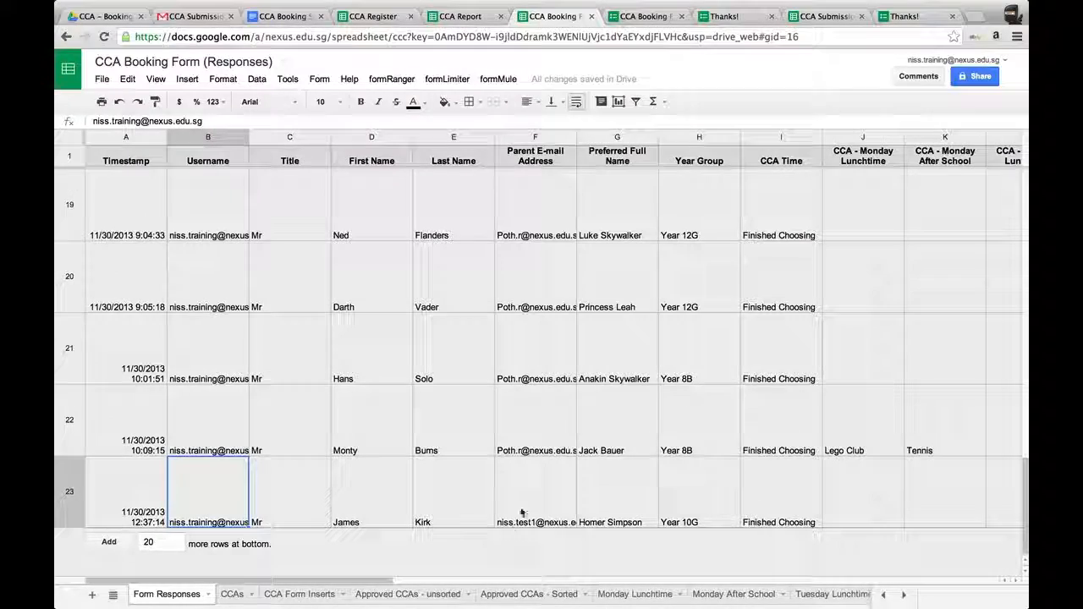
pyautogui.click(536, 497)
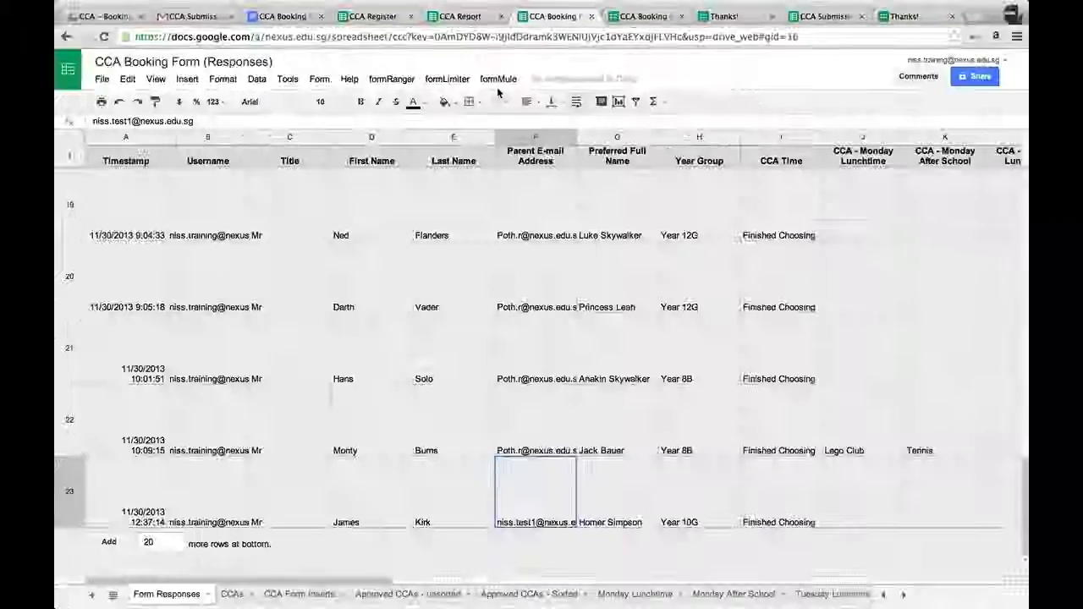
pyautogui.hscroll(10, 795, 423)
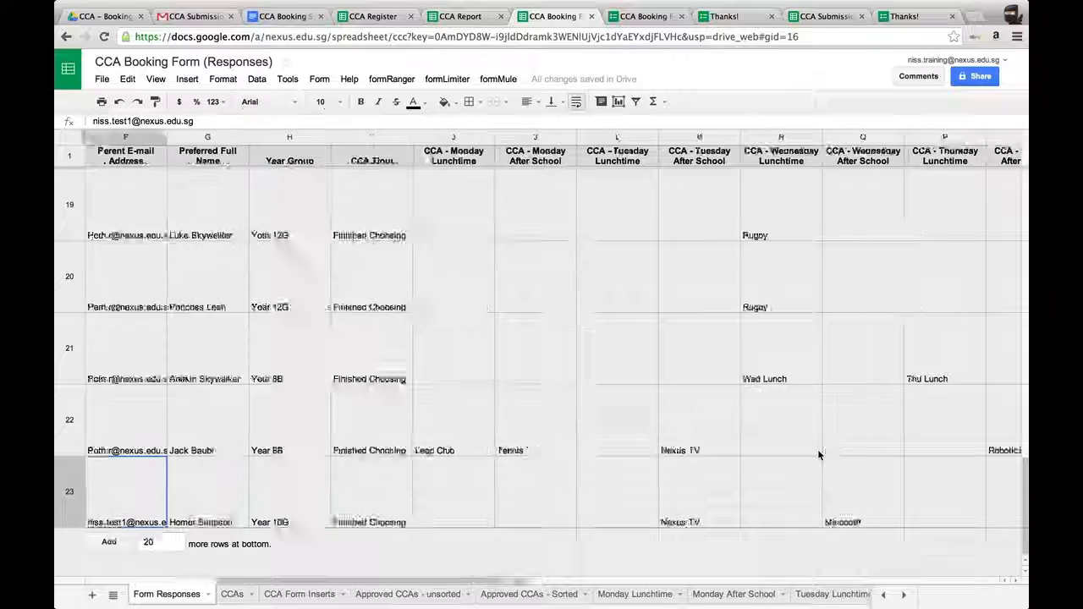
pyautogui.hscroll(5, 818, 455)
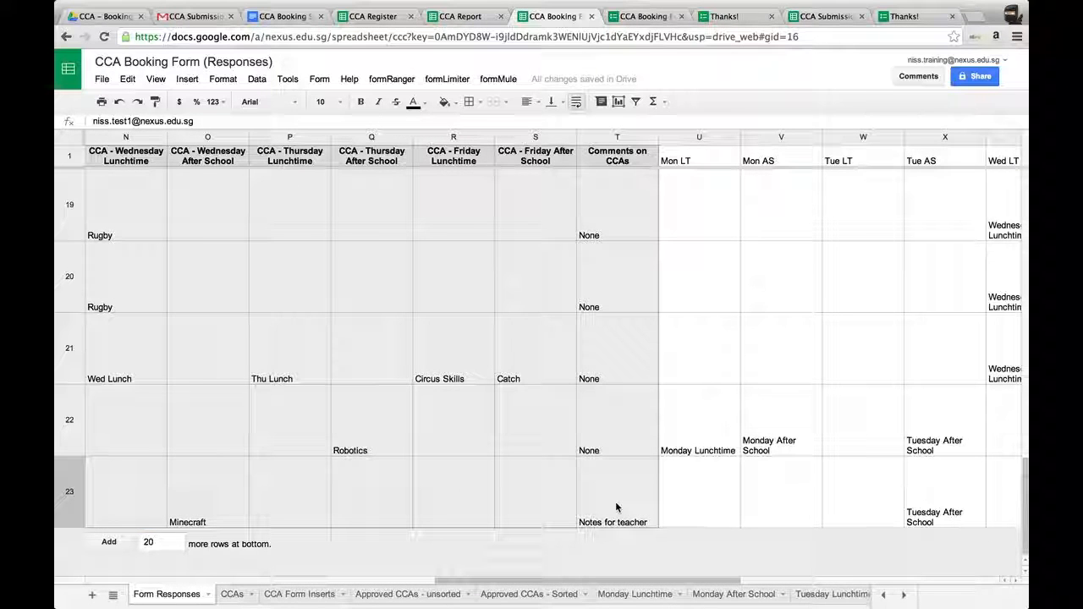
pyautogui.hscroll(4, 616, 507)
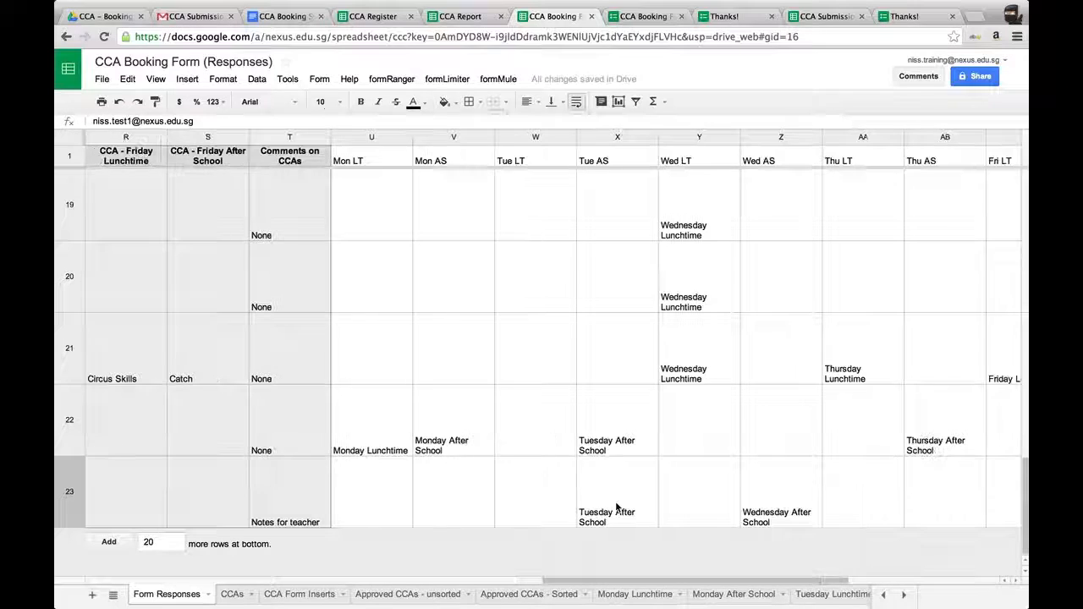
pyautogui.click(366, 491)
pyautogui.press('Right')
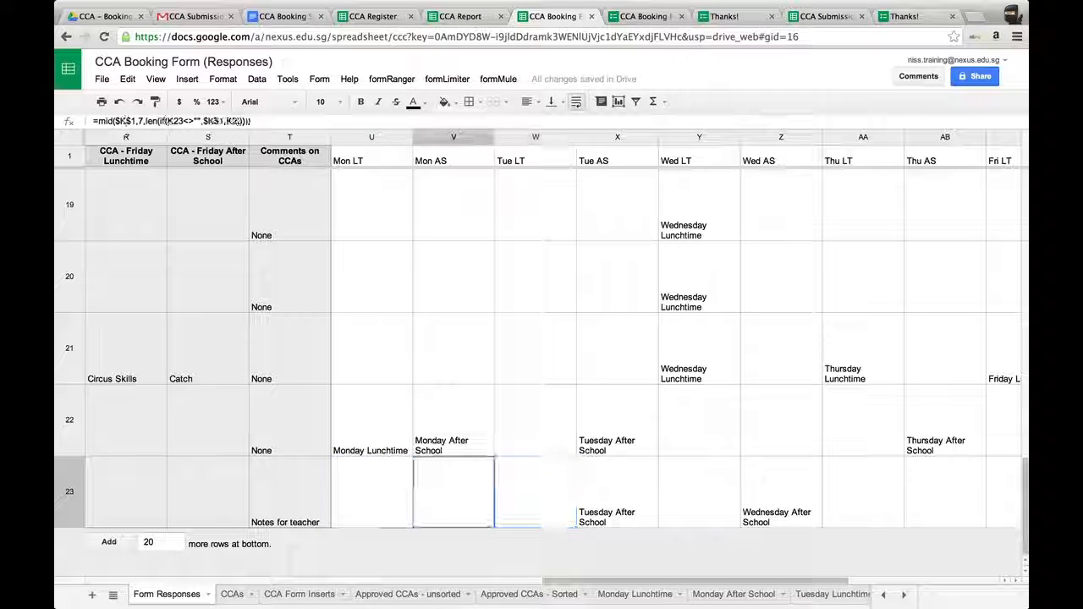
pyautogui.press('Right')
pyautogui.press('Right')
pyautogui.press('Right')
pyautogui.press('Right')
pyautogui.press('Right')
pyautogui.press('Right')
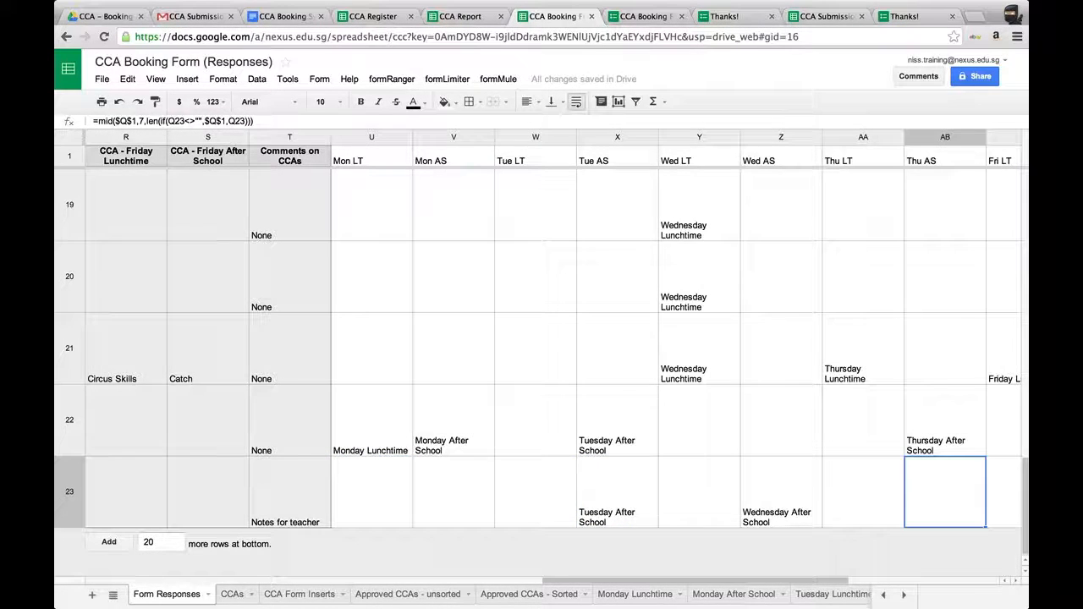
pyautogui.hscroll(5, 542, 339)
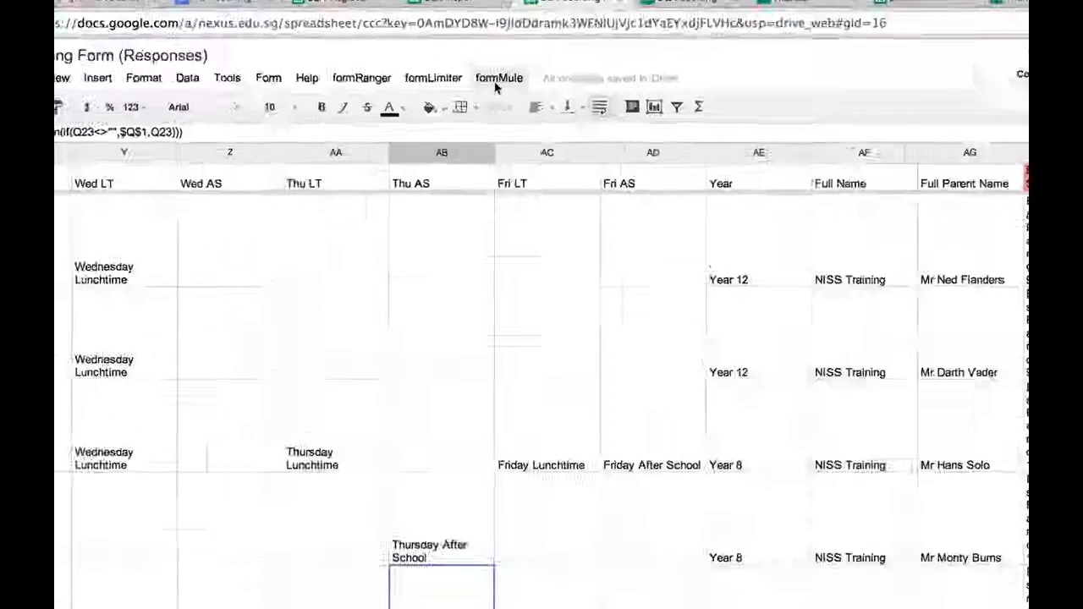
# Open the Monday Lunchtime question in the booking form editor to view its list of club options.
pyautogui.click(498, 78)
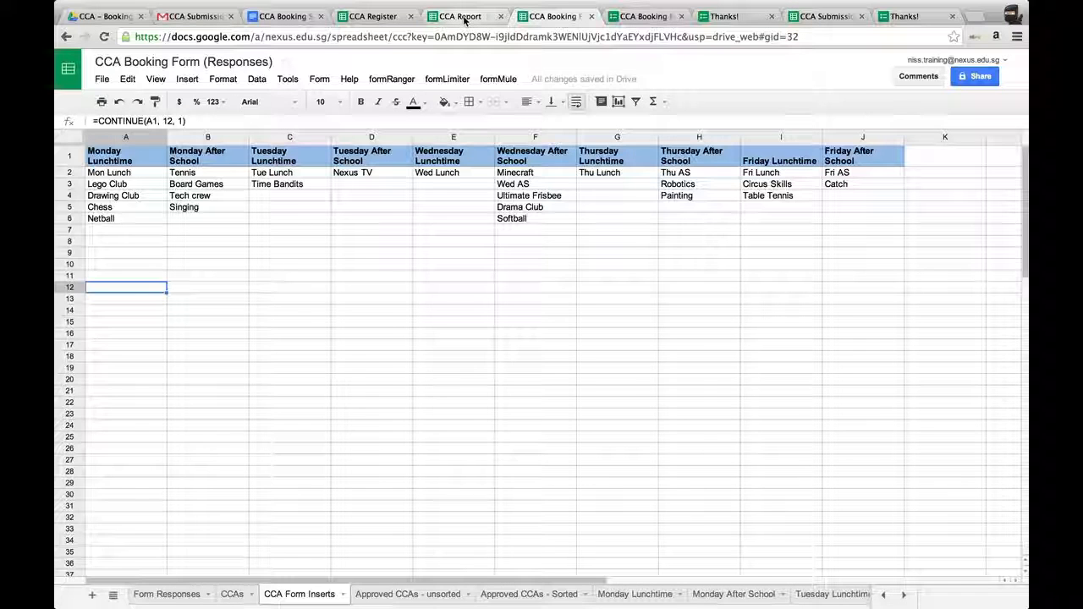
pyautogui.click(645, 17)
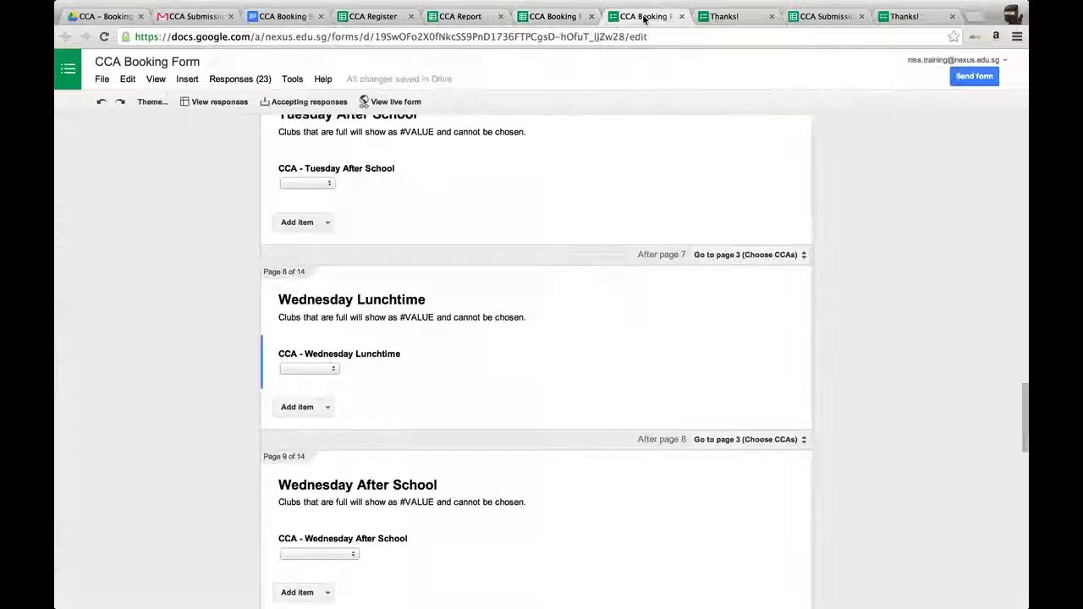
pyautogui.scroll(10, 597, 411)
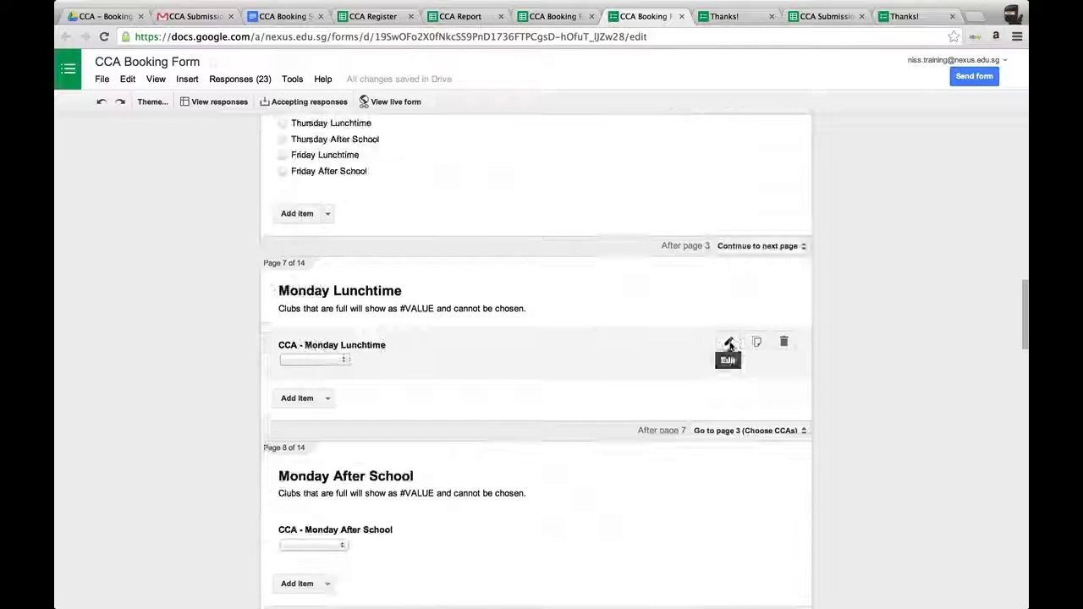
pyautogui.click(729, 344)
pyautogui.scroll(-3, 609, 449)
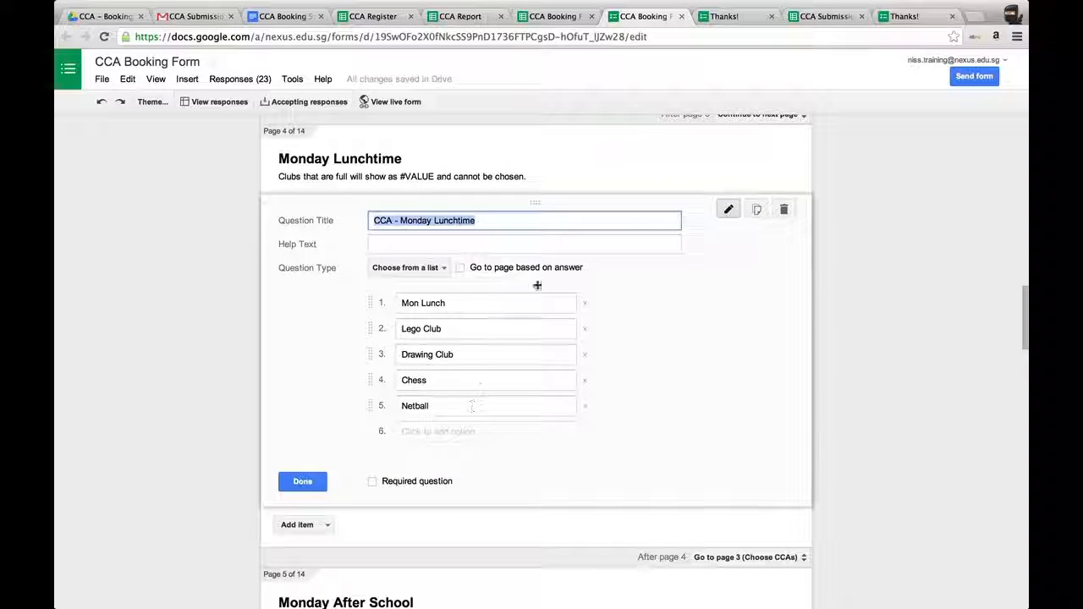
# Browse the CCA Submission responses sheet listing the submitted CCAs, their times, locations and maximums.
pyautogui.click(552, 16)
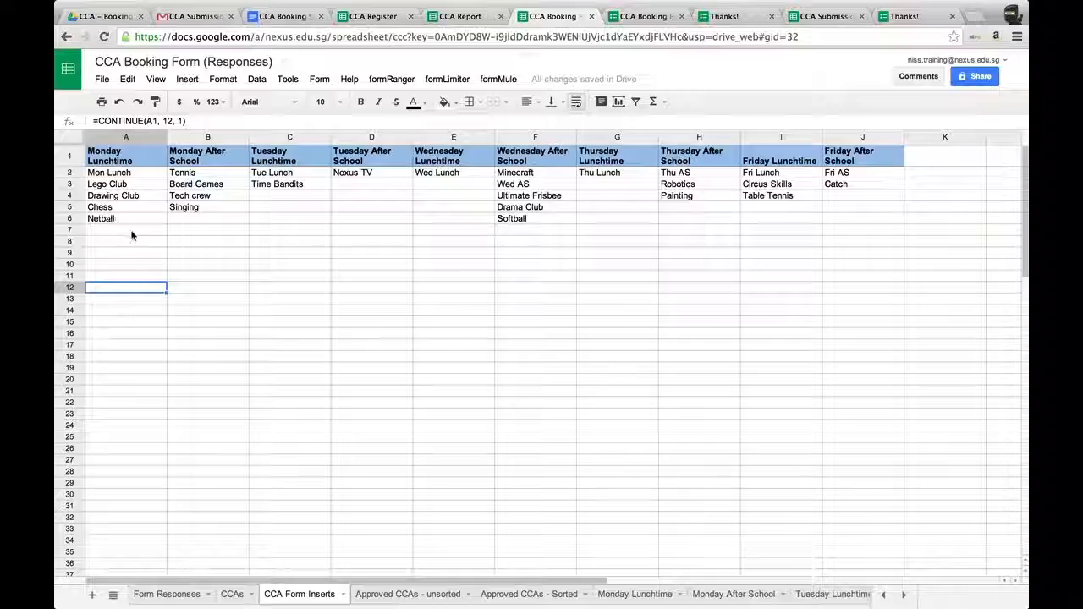
pyautogui.click(828, 17)
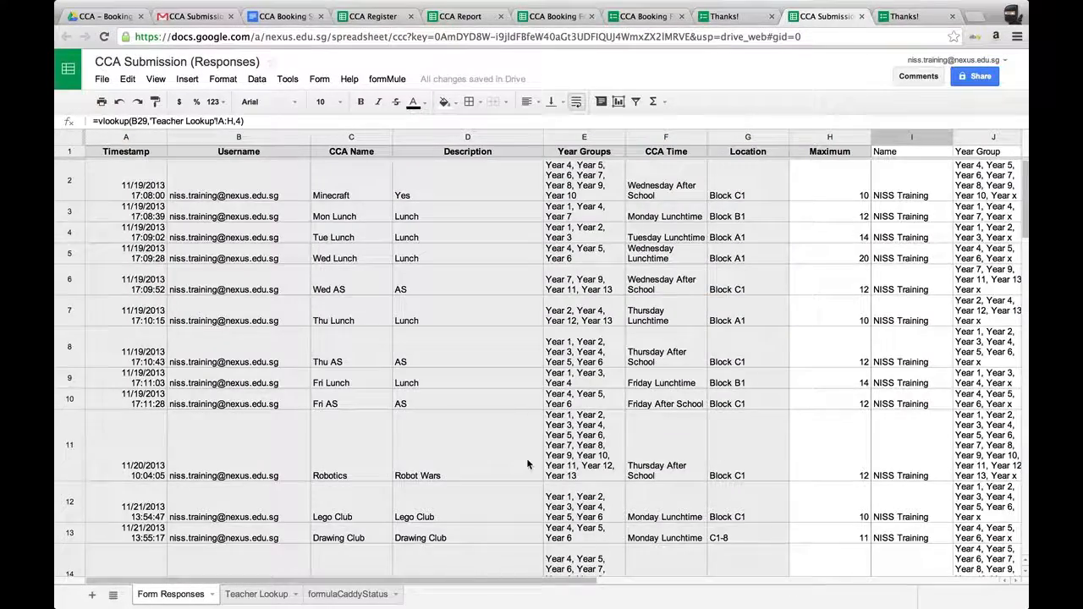
pyautogui.scroll(-5, 526, 458)
pyautogui.scroll(-5, 526, 457)
pyautogui.hscroll(2, 526, 457)
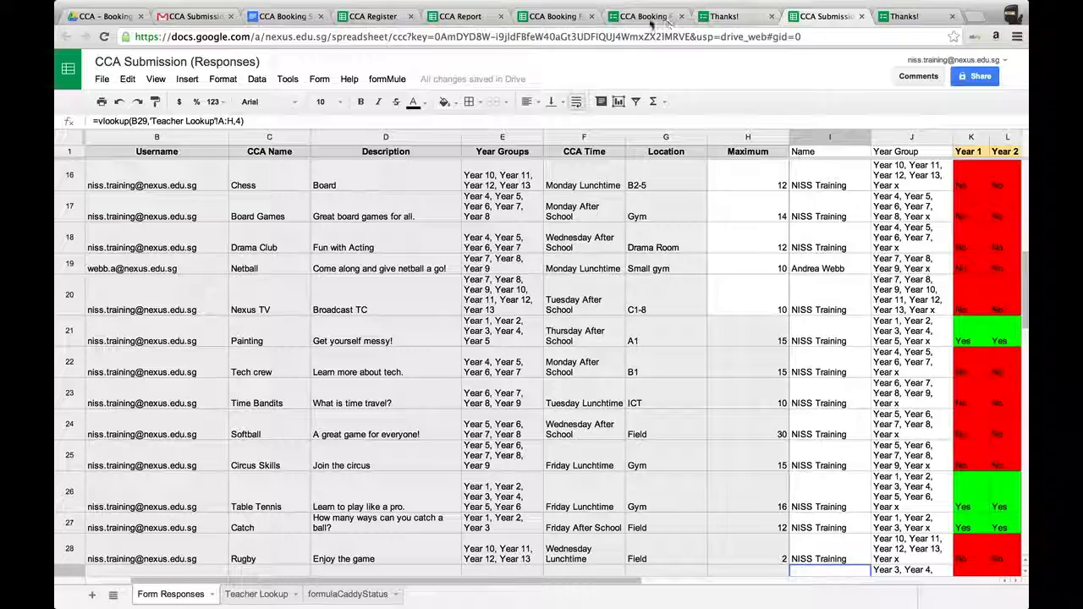
pyautogui.click(643, 18)
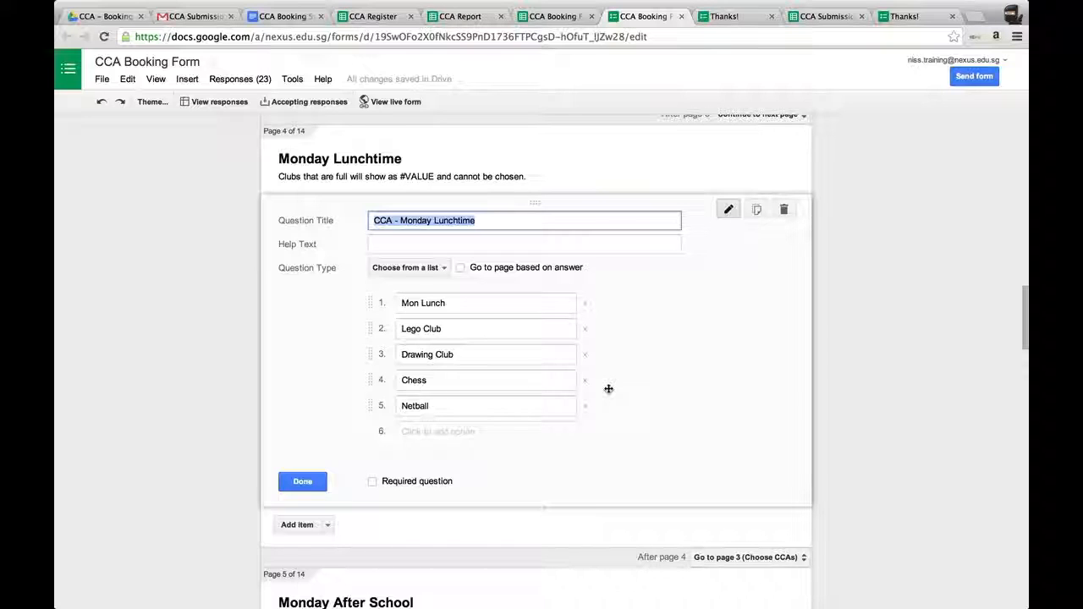
pyautogui.click(555, 17)
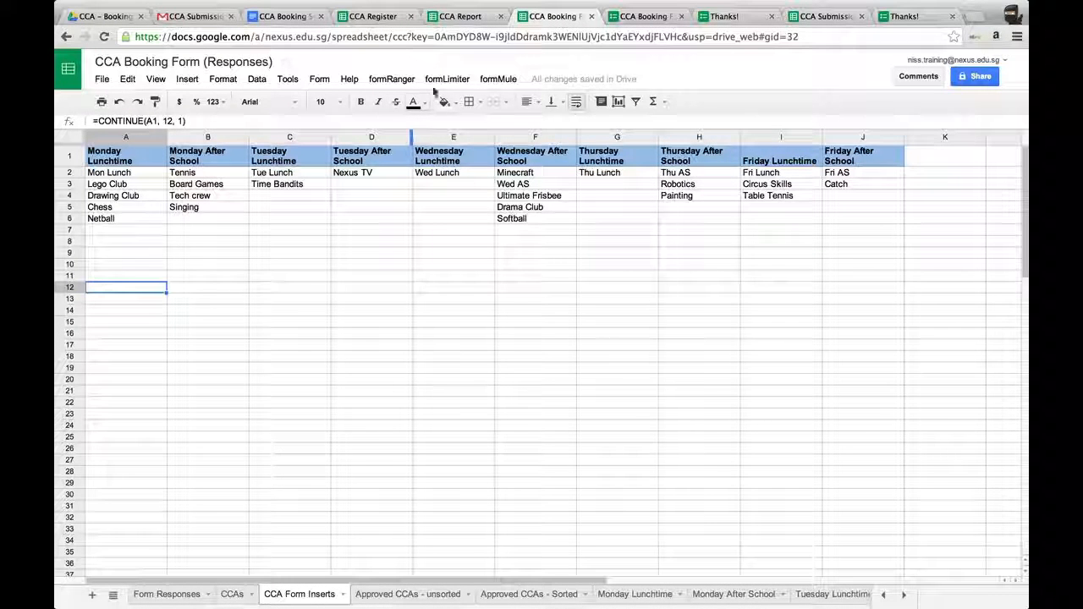
pyautogui.click(392, 81)
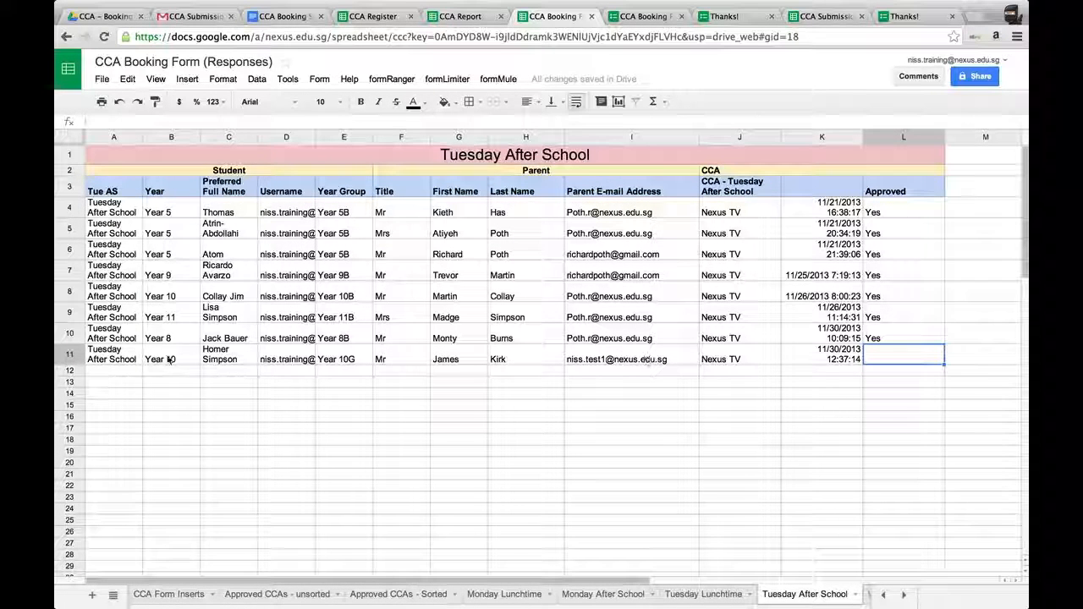
# Review the Approved CCAs - unsorted sheet listing all booked CCAs and their approval status.
pyautogui.click(280, 594)
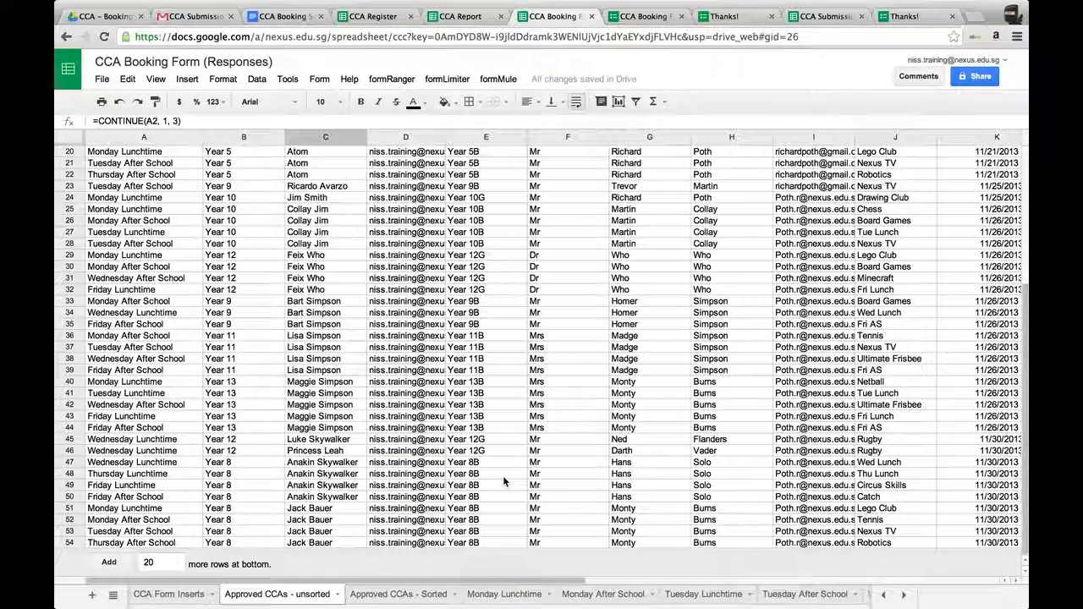
pyautogui.scroll(6, 553, 385)
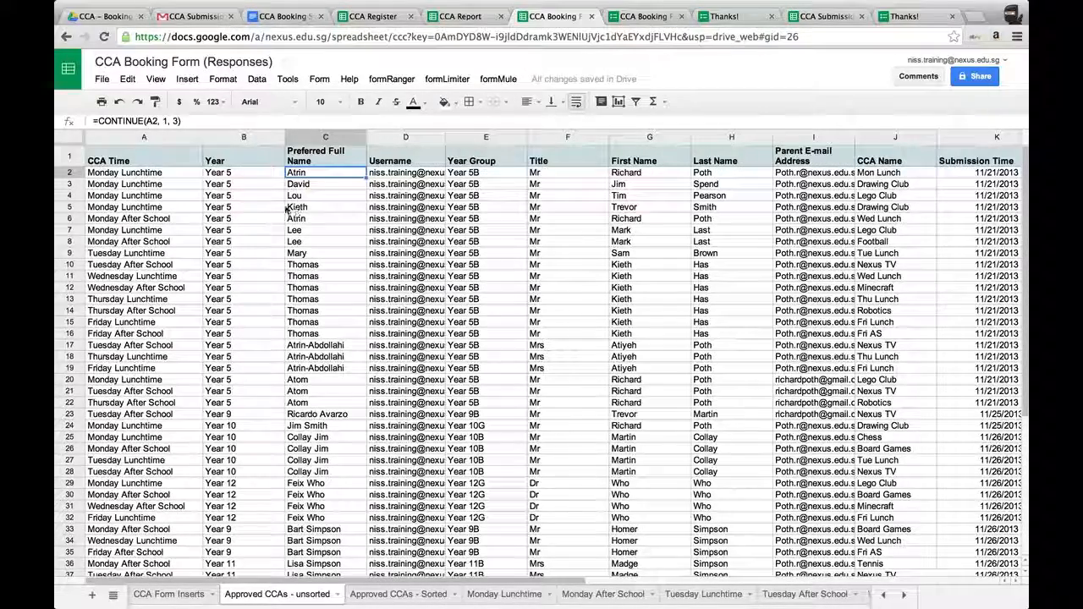
pyautogui.hscroll(5, 655, 317)
pyautogui.hscroll(-4, 655, 317)
pyautogui.scroll(-2, 656, 317)
pyautogui.scroll(2, 656, 318)
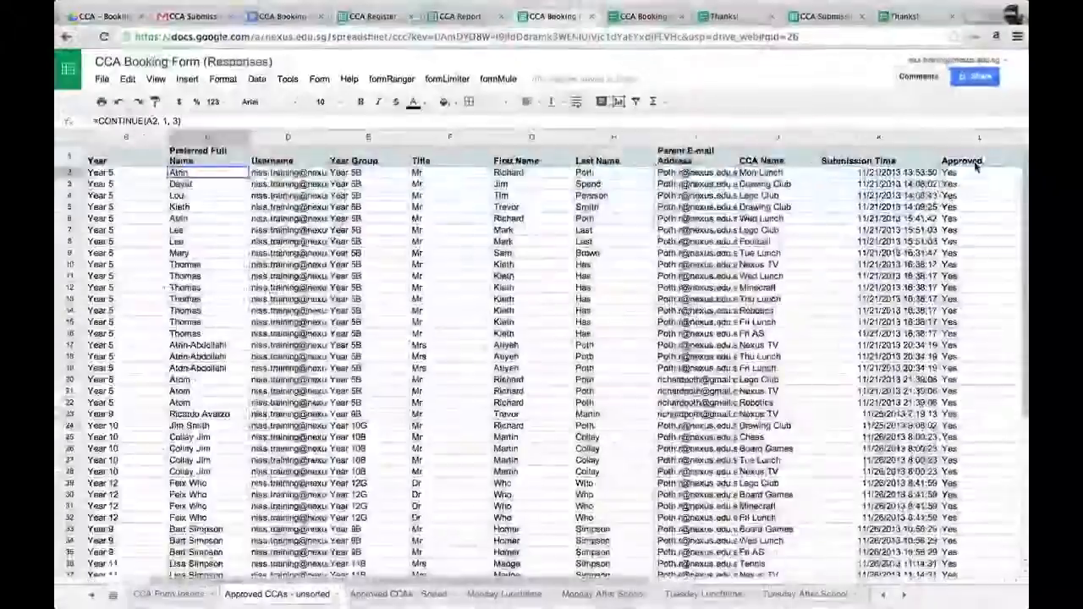
pyautogui.scroll(-9, 309, 320)
pyautogui.scroll(9, 355, 242)
pyautogui.scroll(-2, 354, 243)
pyautogui.scroll(-5, 353, 243)
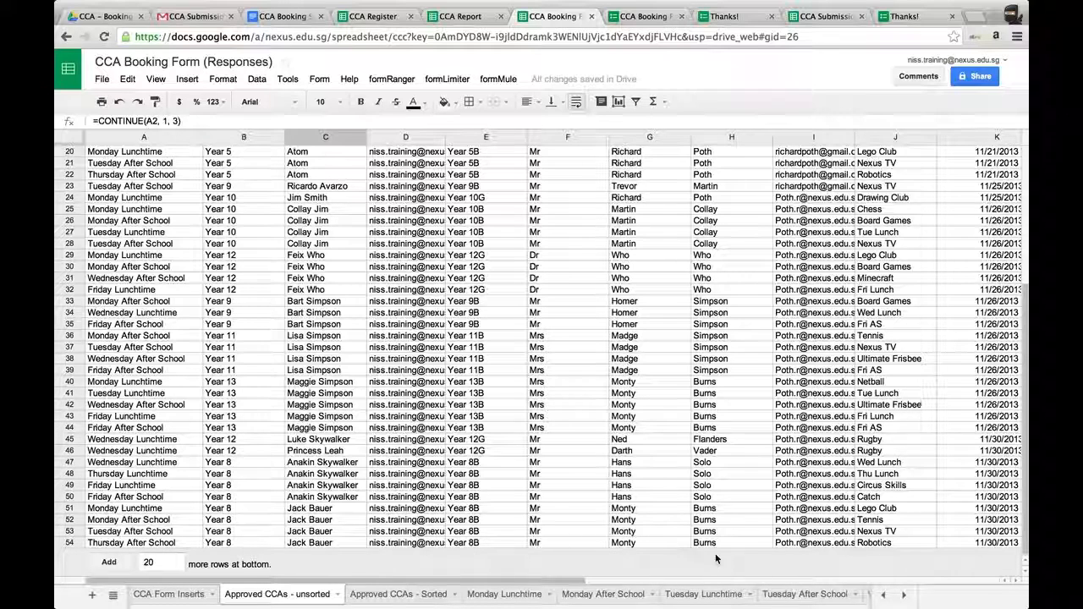
# Approve the newest Nexus TV booking on the Tuesday After School sheet by entering Yes in its Approved cell.
pyautogui.click(807, 595)
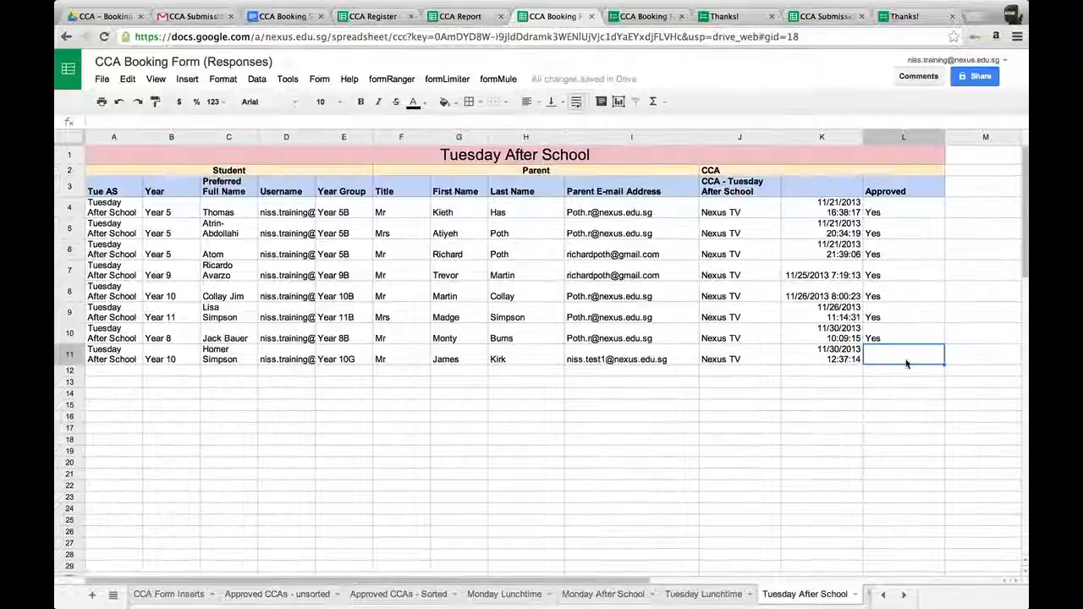
pyautogui.write('Yes')
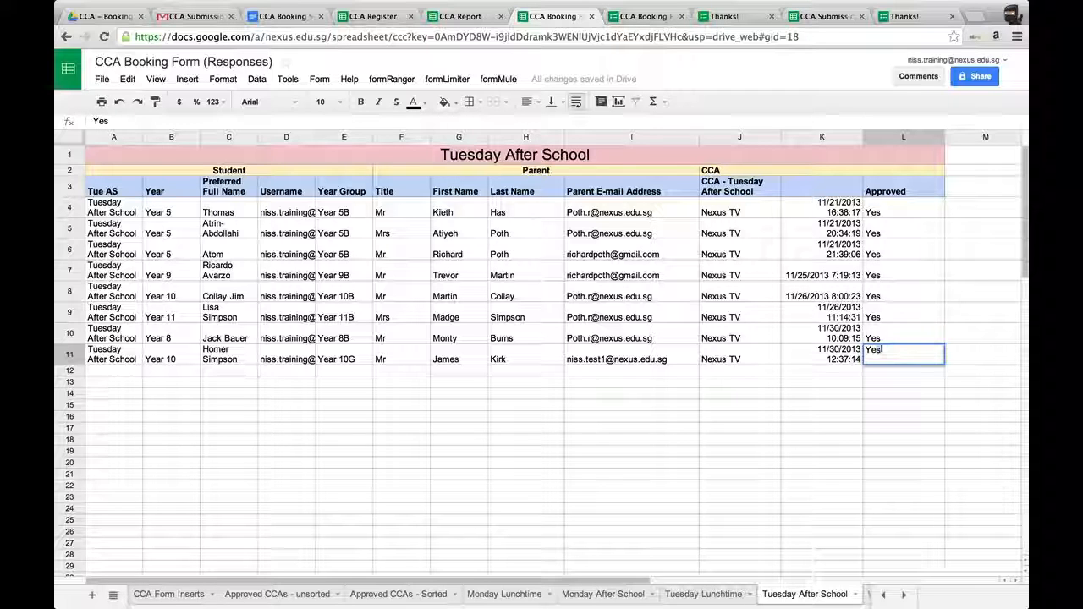
pyautogui.press('Return')
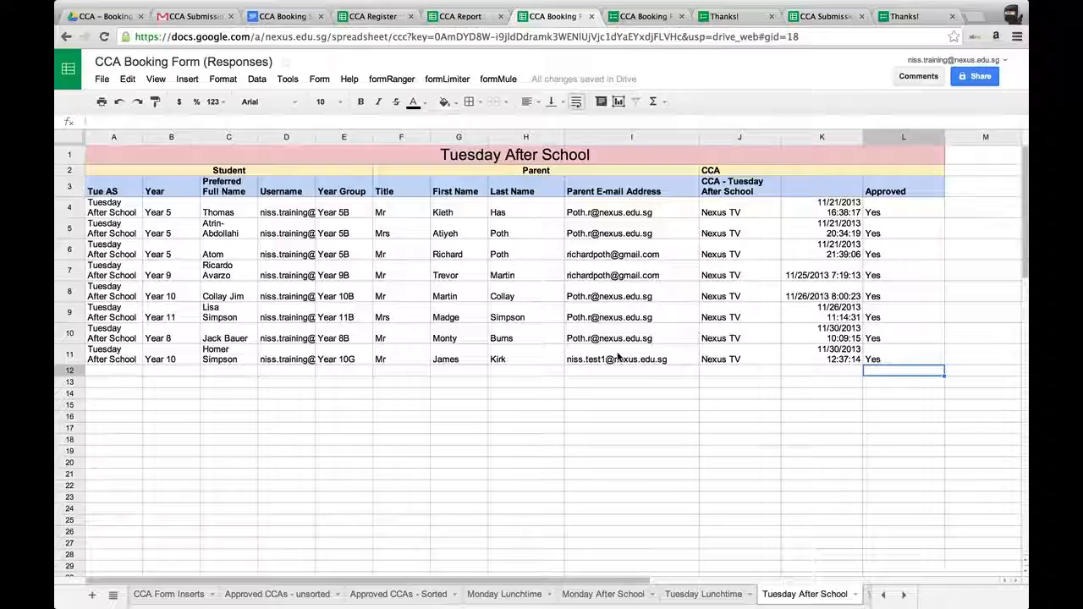
# Check the newly approved booking in the Approved CCAs - unsorted and Approved CCAs - Sorted sheets.
pyautogui.click(288, 594)
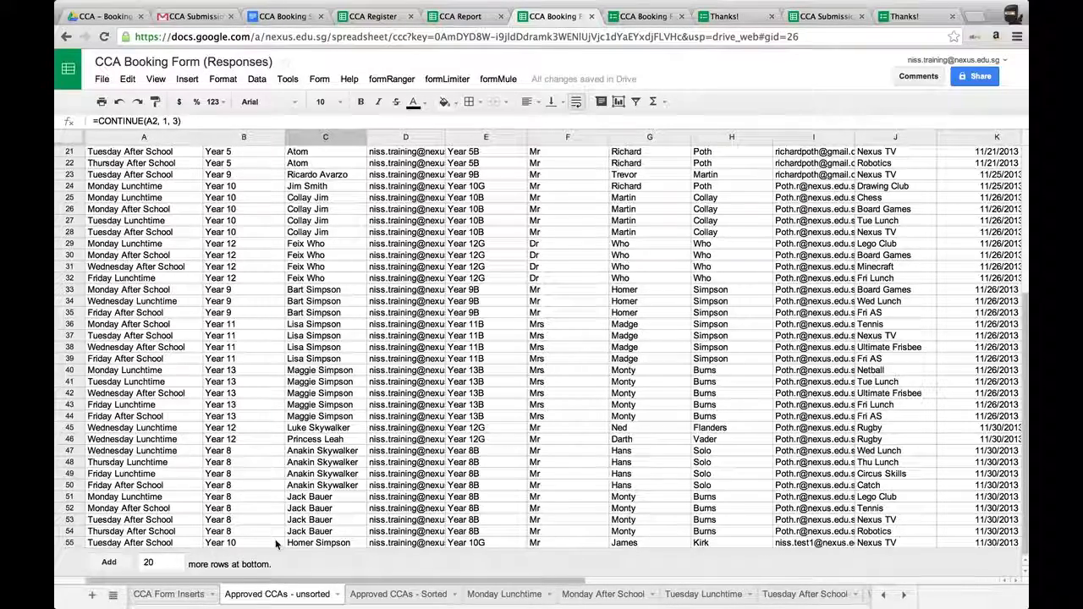
pyautogui.hscroll(5, 812, 516)
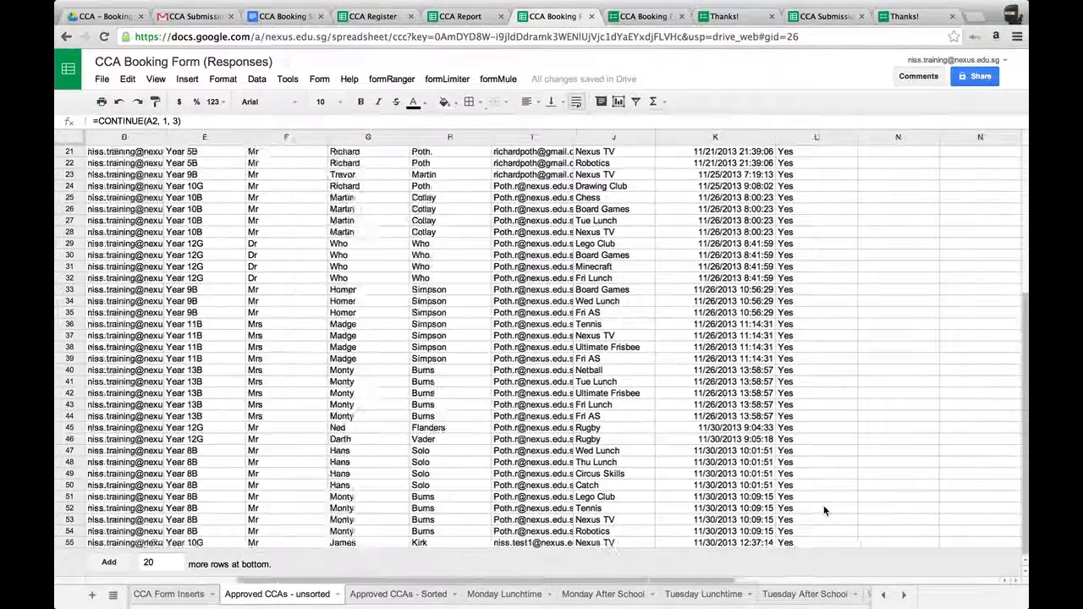
pyautogui.hscroll(-5, 824, 510)
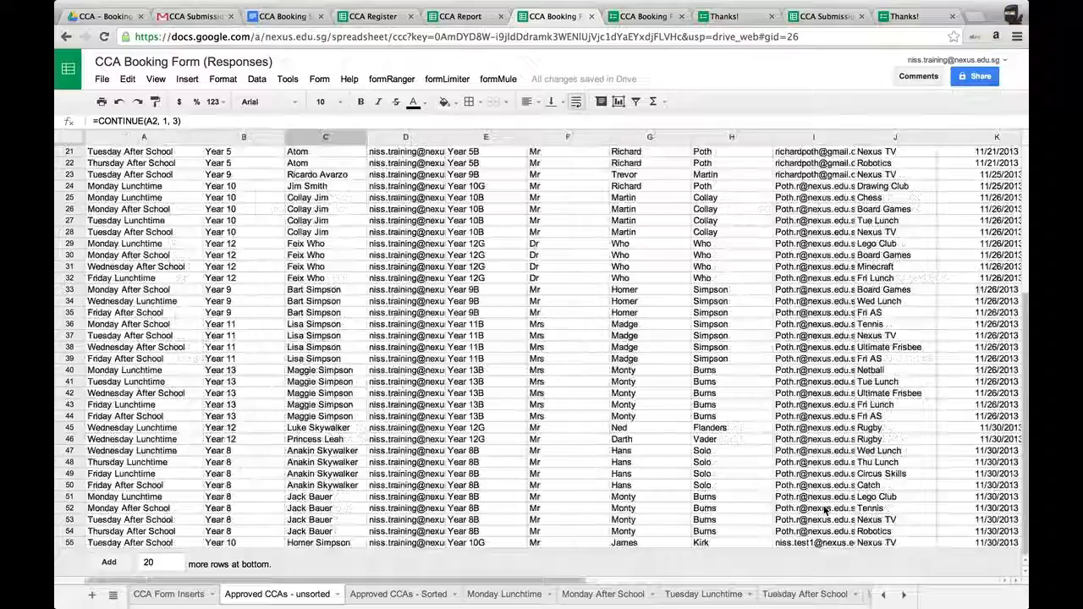
pyautogui.click(399, 593)
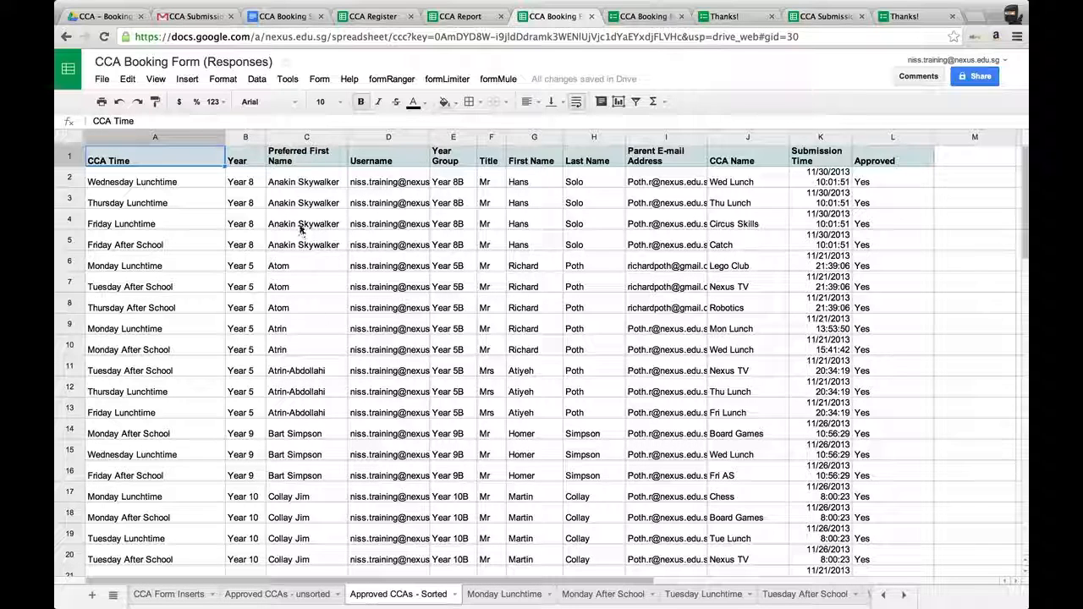
pyautogui.scroll(-5, 317, 341)
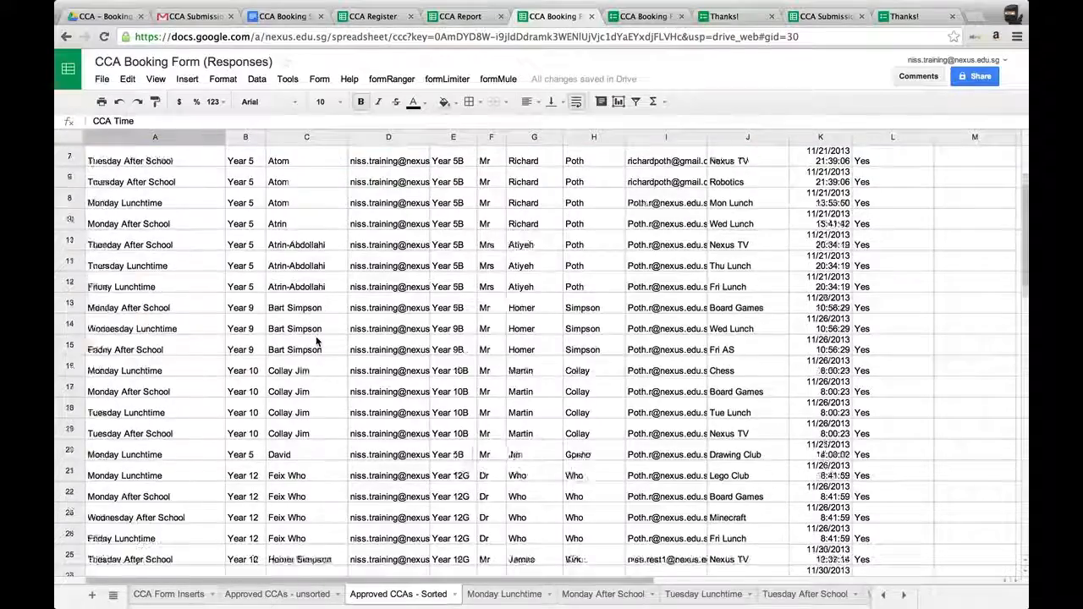
pyautogui.scroll(-10, 316, 341)
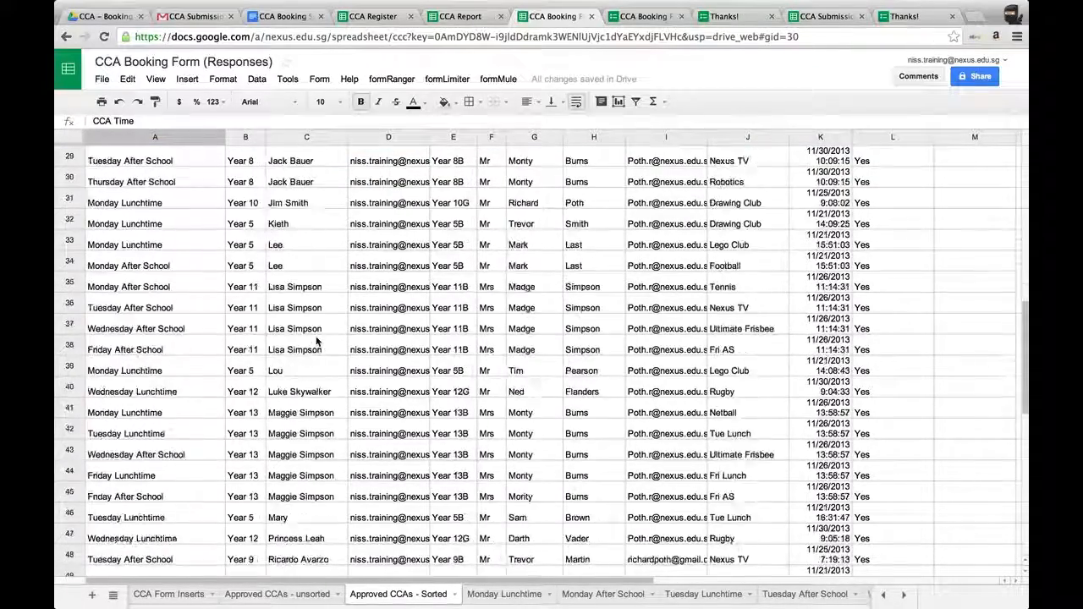
pyautogui.scroll(9, 316, 341)
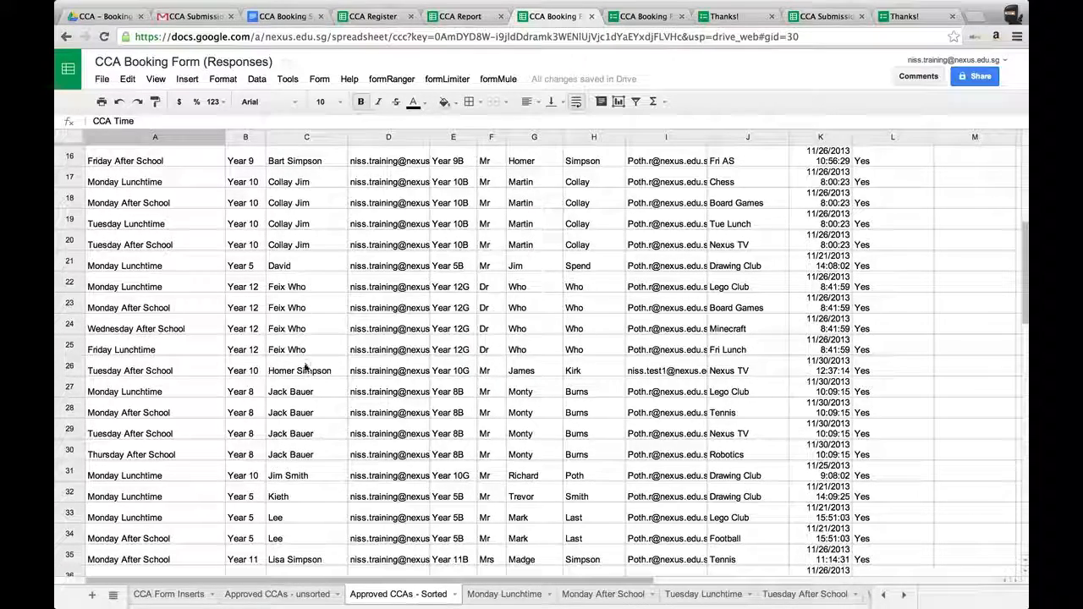
pyautogui.click(306, 370)
pyautogui.click(66, 368)
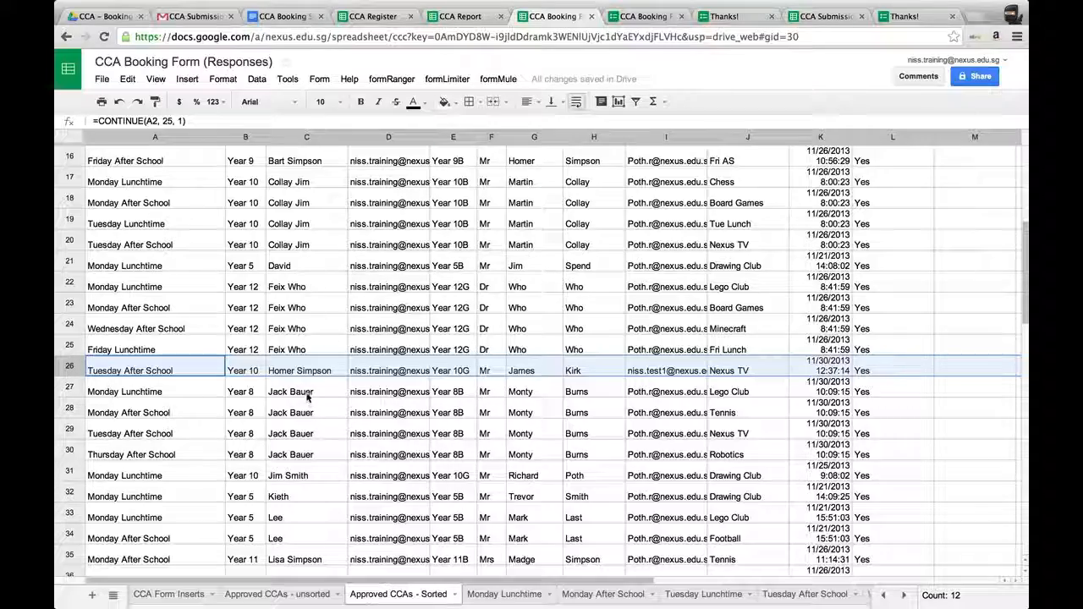
pyautogui.scroll(5, 318, 165)
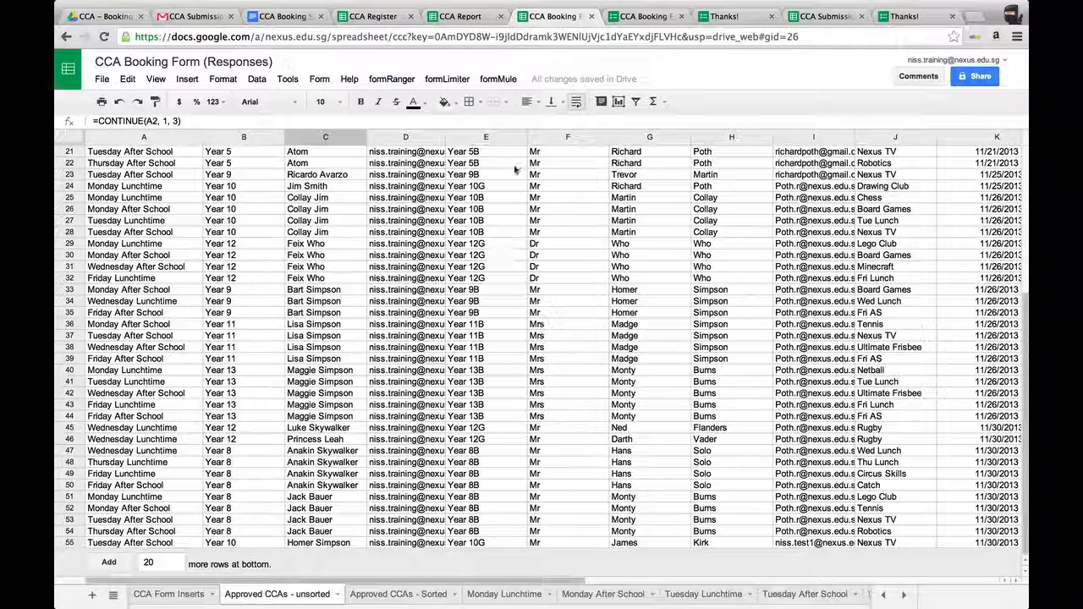
# Open the formLimiter settings on the booking responses spreadsheet to view the limiter options.
pyautogui.click(448, 79)
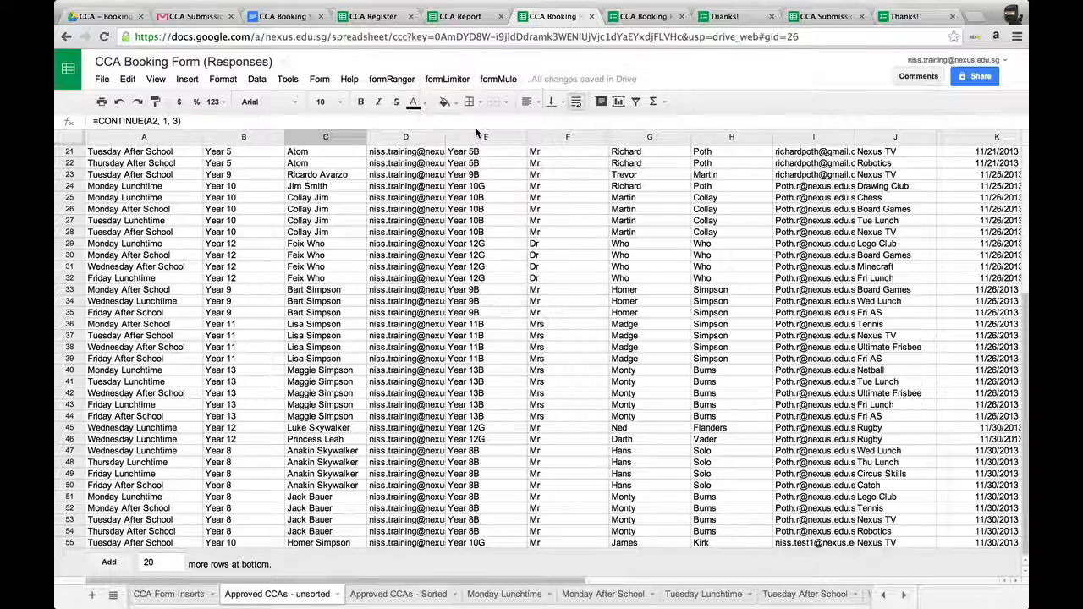
pyautogui.click(477, 131)
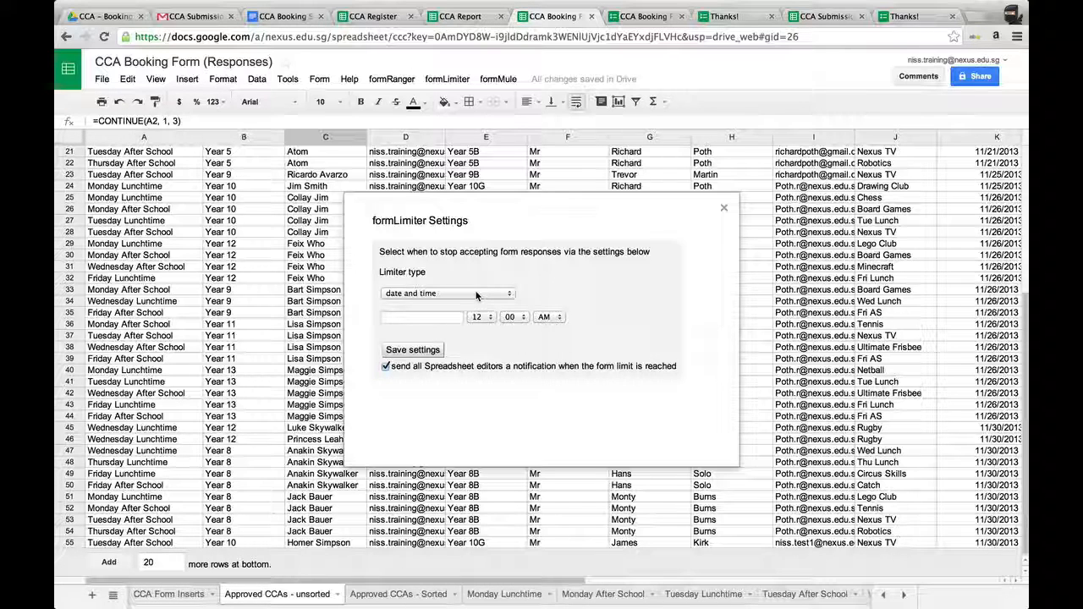
pyautogui.click(475, 21)
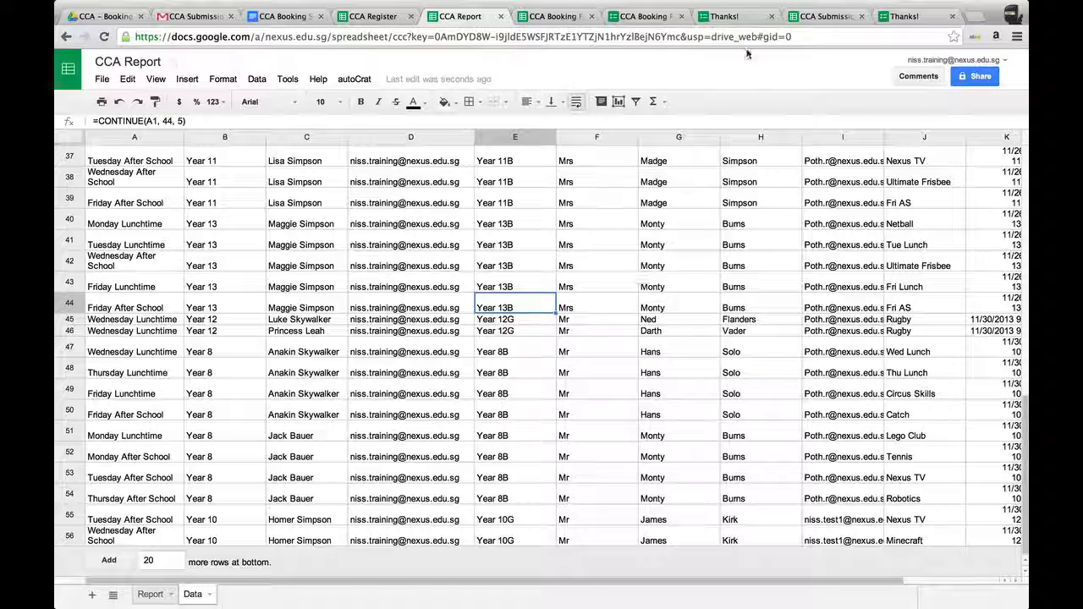
# Check the booking form pages and the newest booking rows on the CCA Report Data sheet.
pyautogui.click(643, 18)
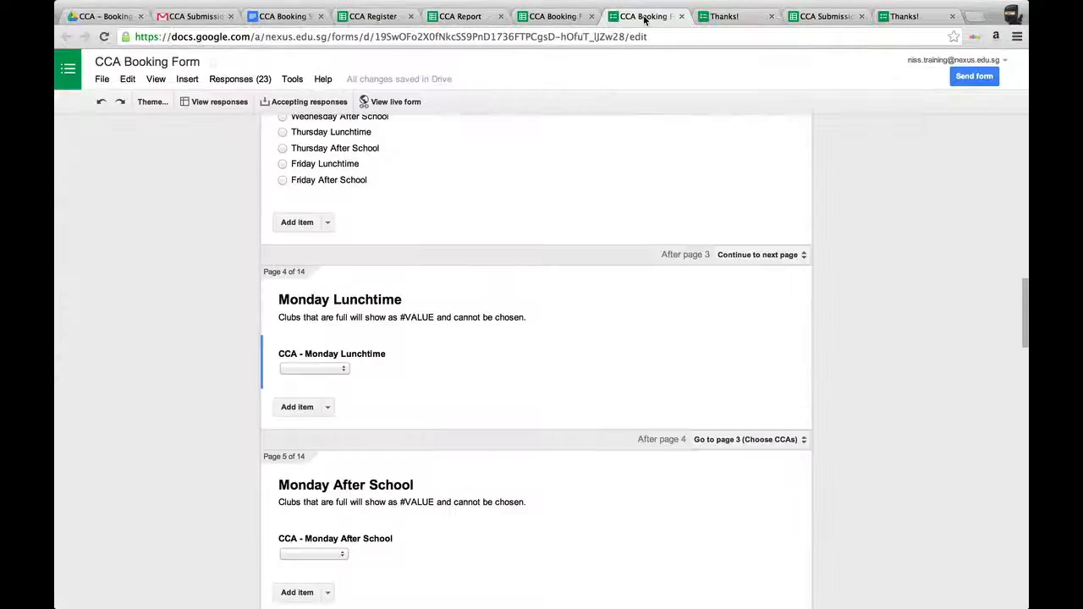
pyautogui.click(462, 19)
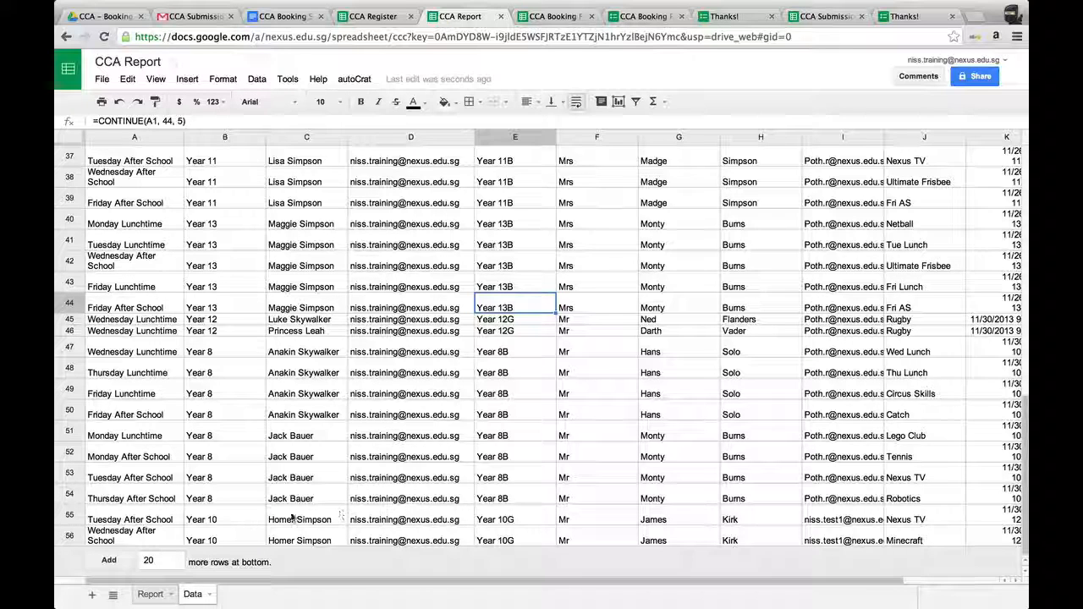
pyautogui.click(932, 519)
pyautogui.click(933, 542)
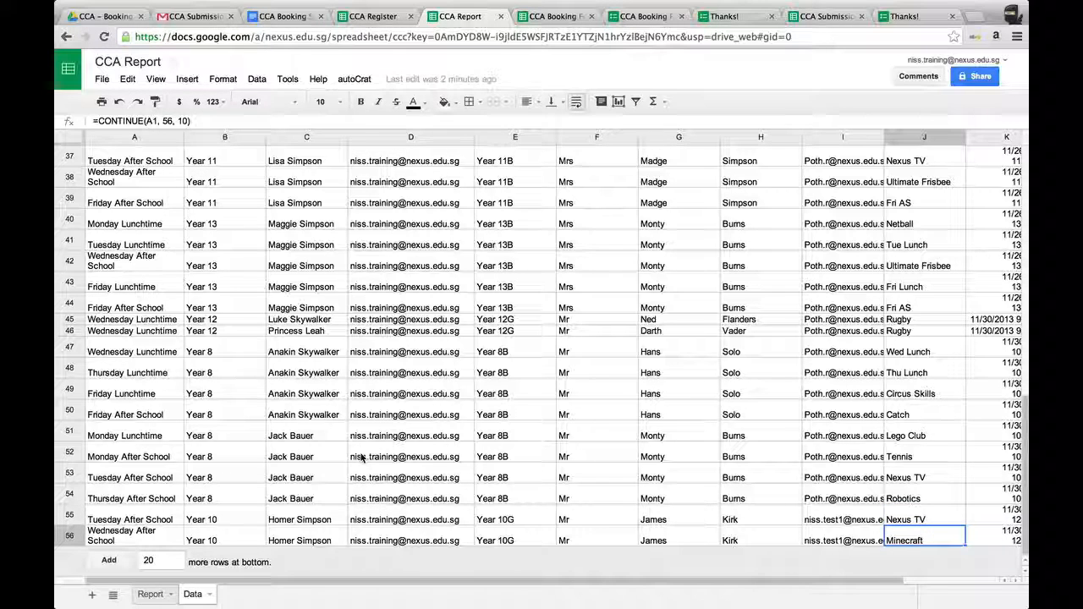
# Examine the Report sheet row for Homer Simpson, its formulas and its club and time columns.
pyautogui.click(150, 594)
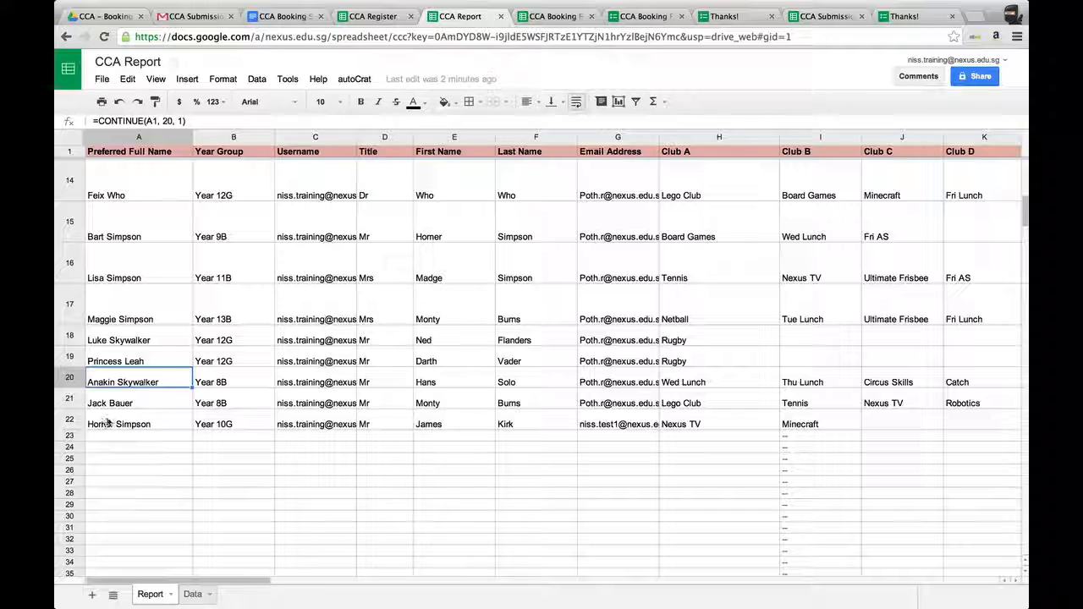
pyautogui.click(69, 424)
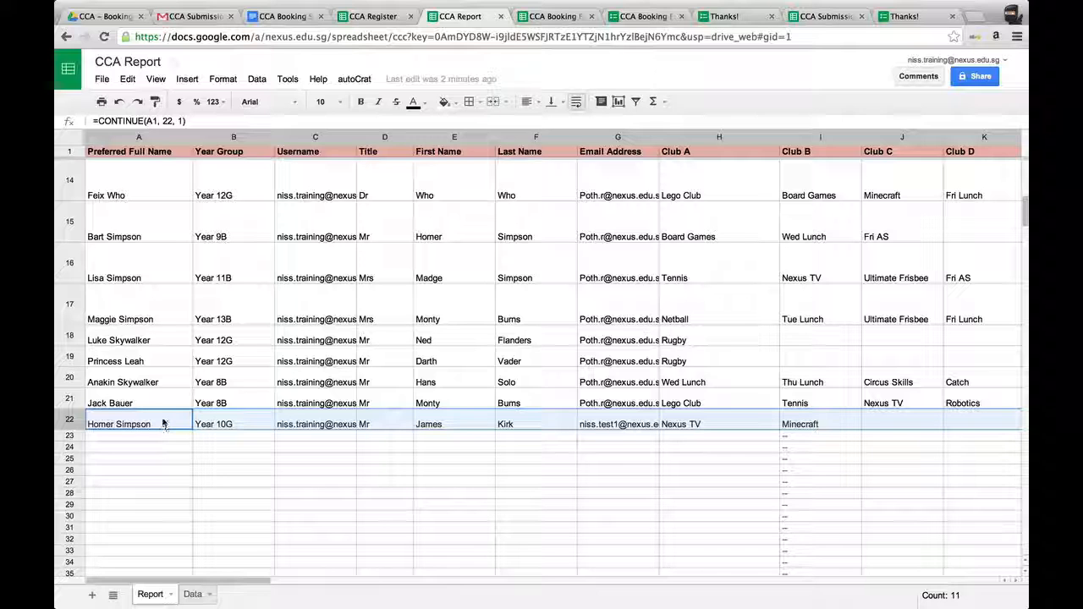
pyautogui.press('Right')
pyautogui.press('Right')
pyautogui.press('Right')
pyautogui.press('Right')
pyautogui.press('Right')
pyautogui.press('Right')
pyautogui.press('Right')
pyautogui.press('Right')
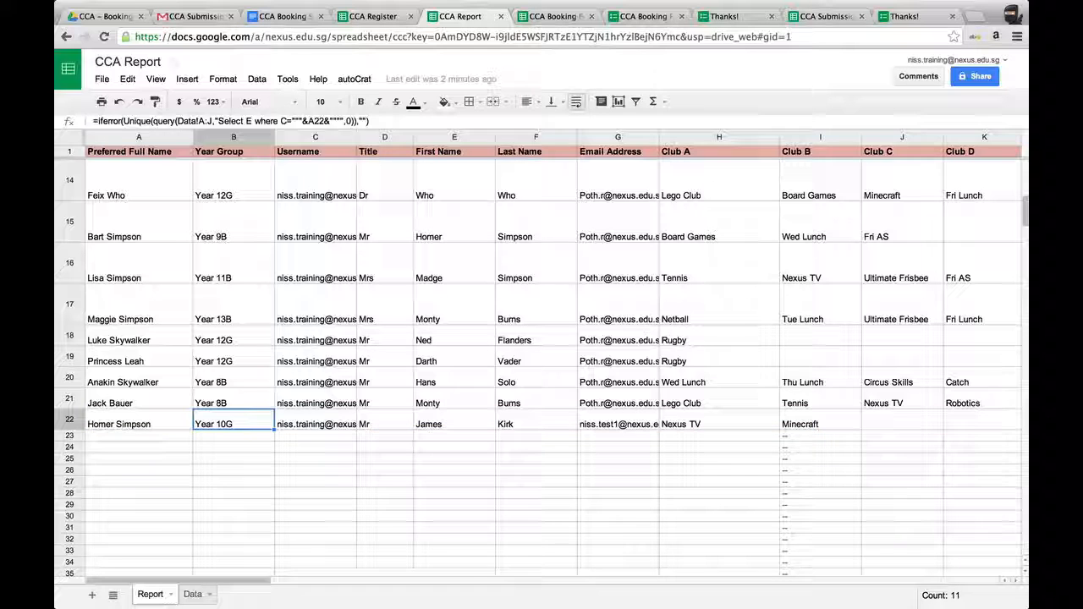
pyautogui.press('Left')
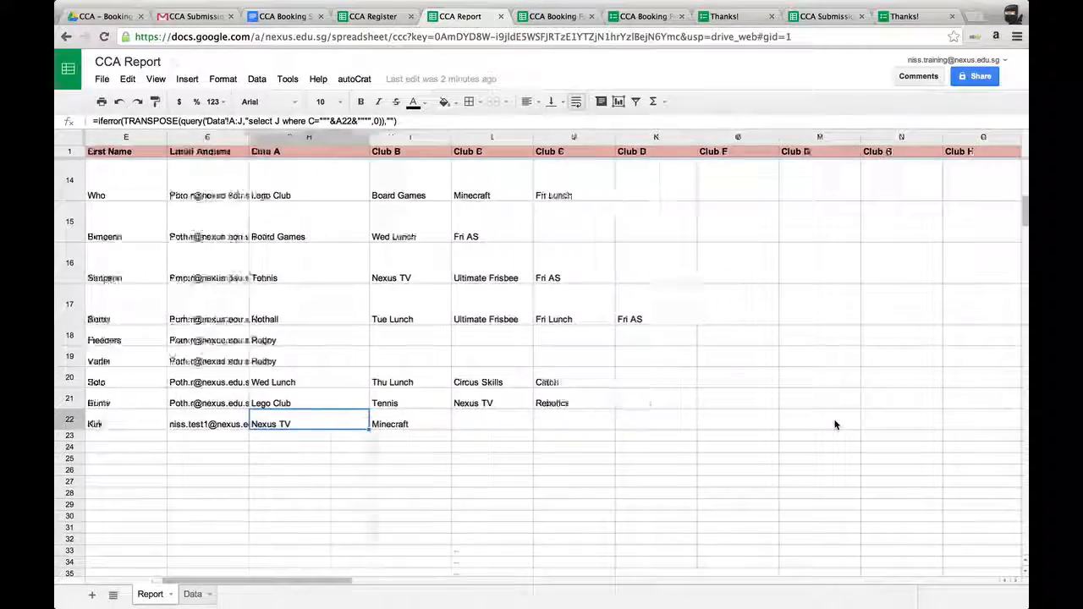
pyautogui.hscroll(10, 834, 425)
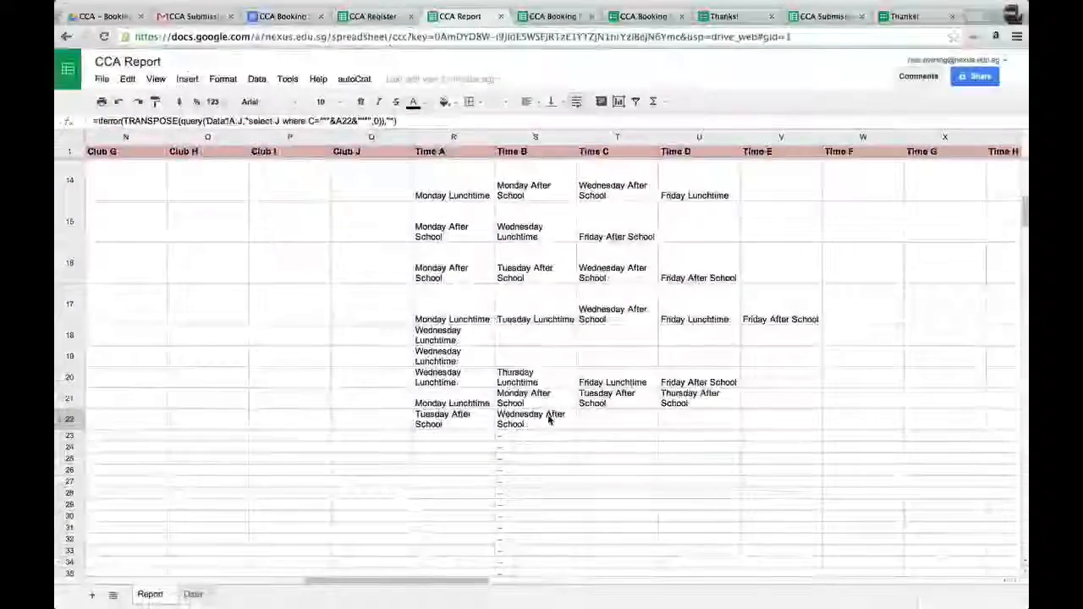
pyautogui.hscroll(10, 547, 413)
pyautogui.hscroll(-6, 548, 414)
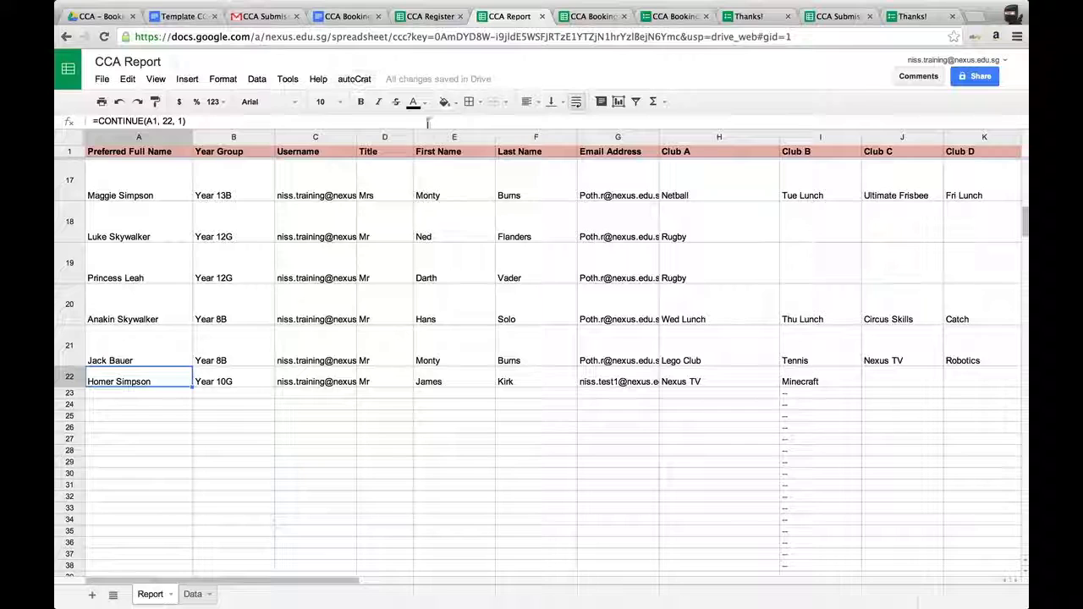
# Compare the Template CCA Letter placeholders with the Report sheet's merged document columns.
pyautogui.click(186, 22)
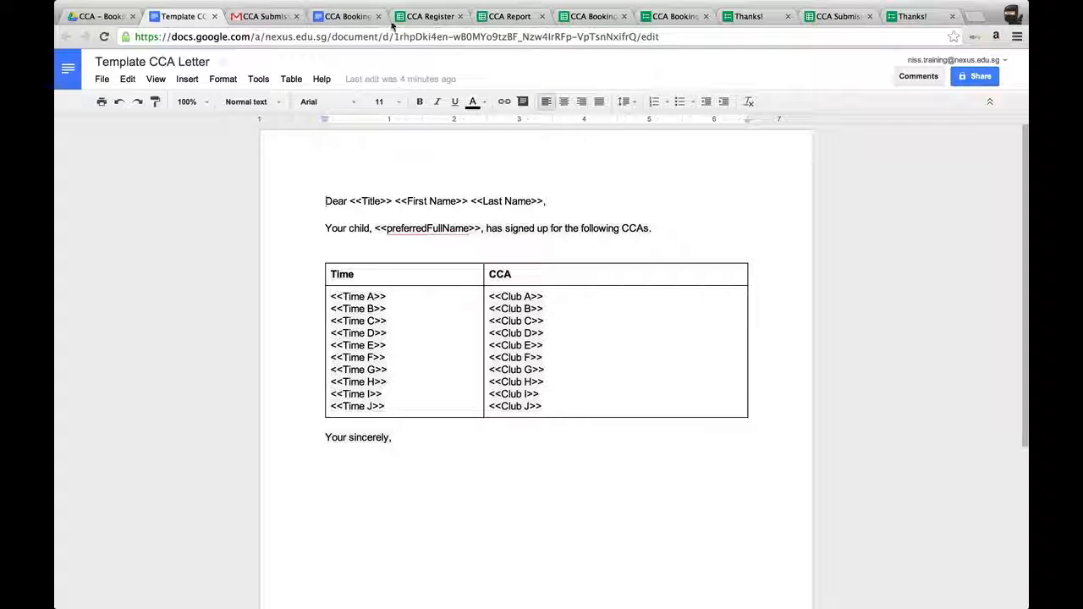
pyautogui.click(507, 16)
pyautogui.hscroll(15, 507, 349)
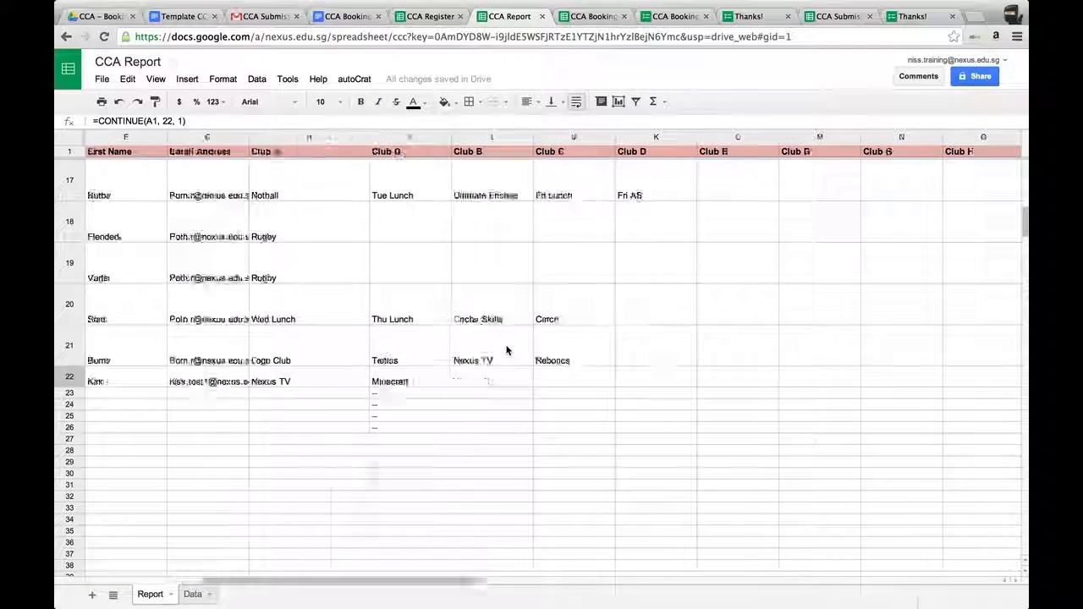
pyautogui.hscroll(12, 506, 350)
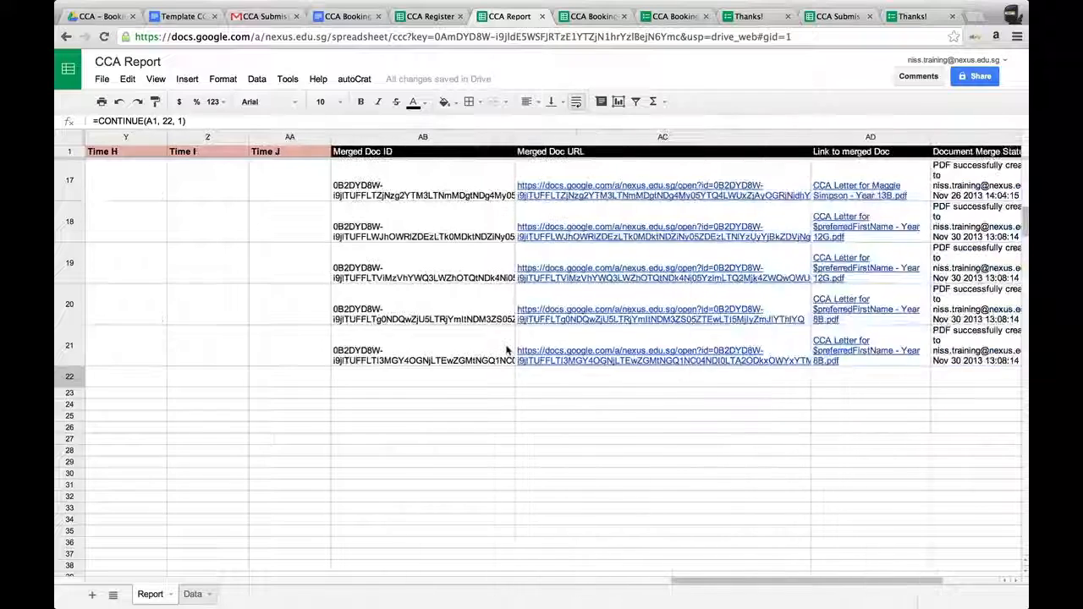
pyautogui.click(315, 381)
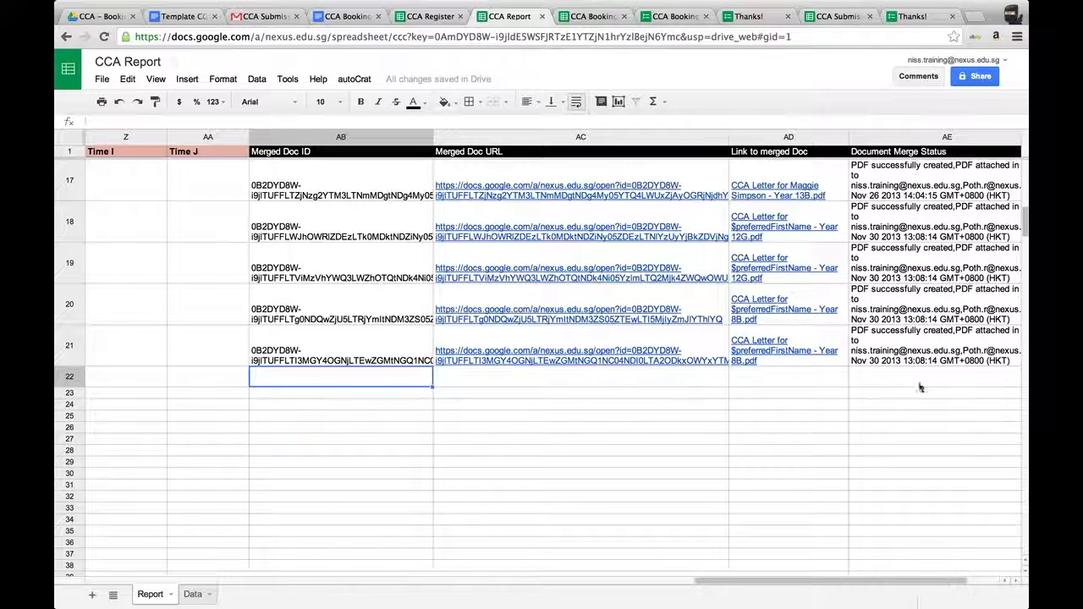
pyautogui.hscroll(-15, 334, 395)
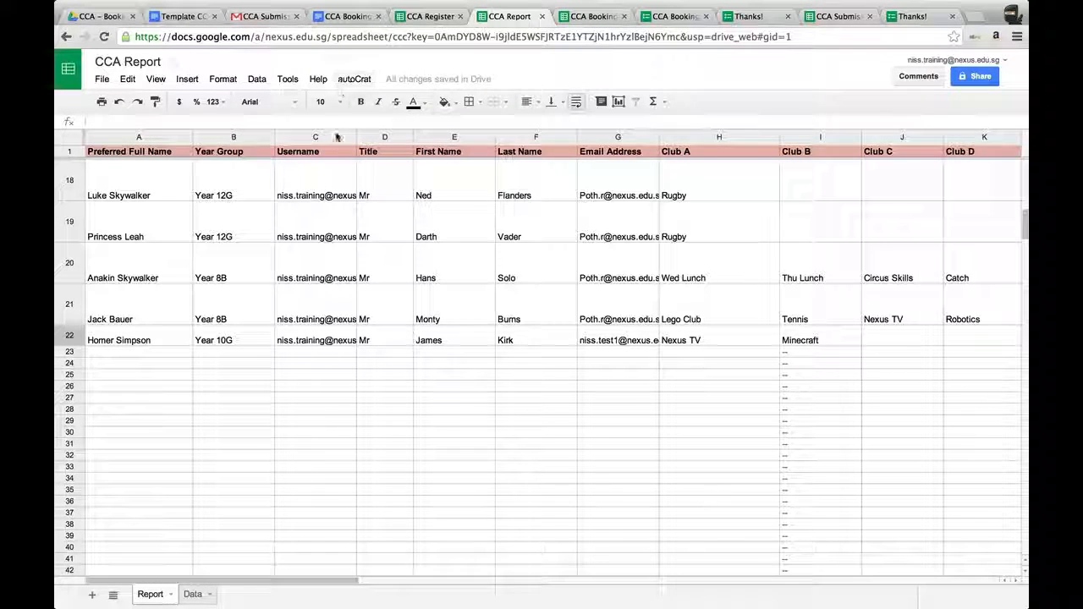
# Run the autoCrat merge now to generate and send the CCA approval letters.
pyautogui.click(355, 79)
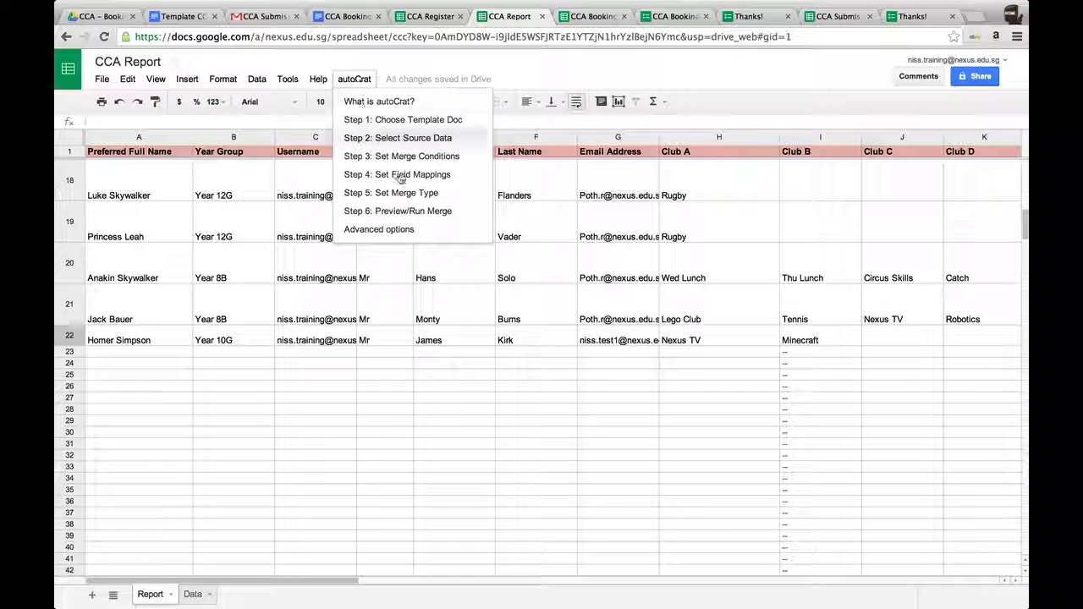
pyautogui.click(417, 211)
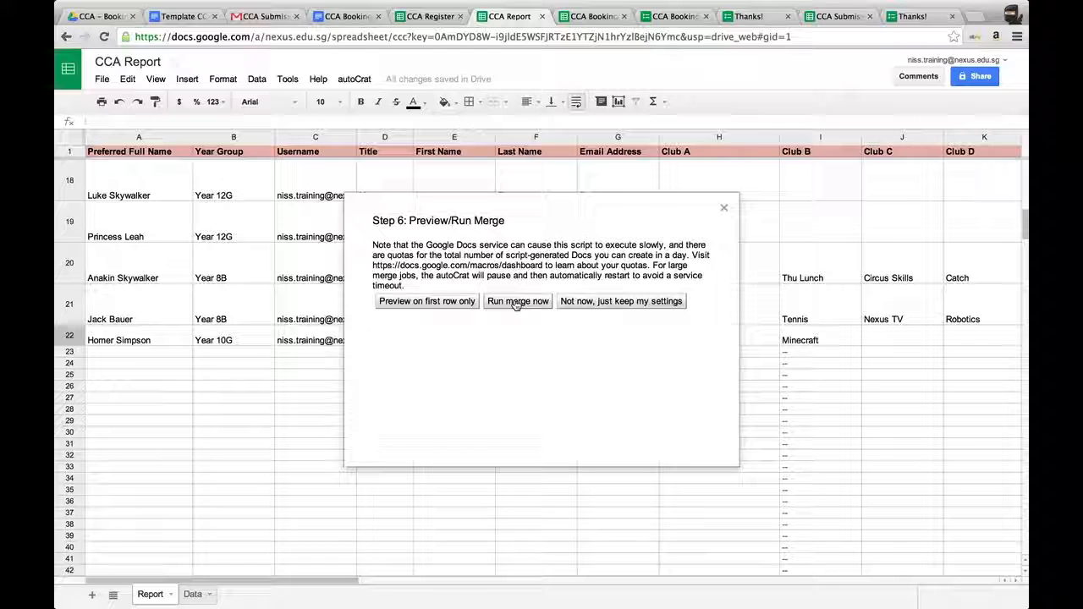
pyautogui.click(516, 304)
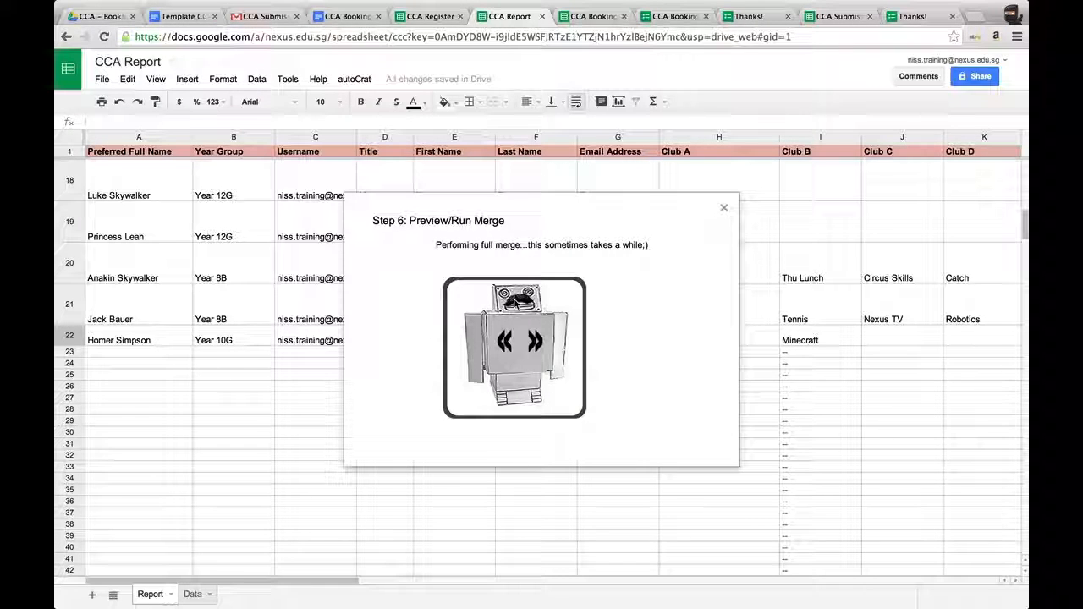
pyautogui.hscroll(10, 851, 336)
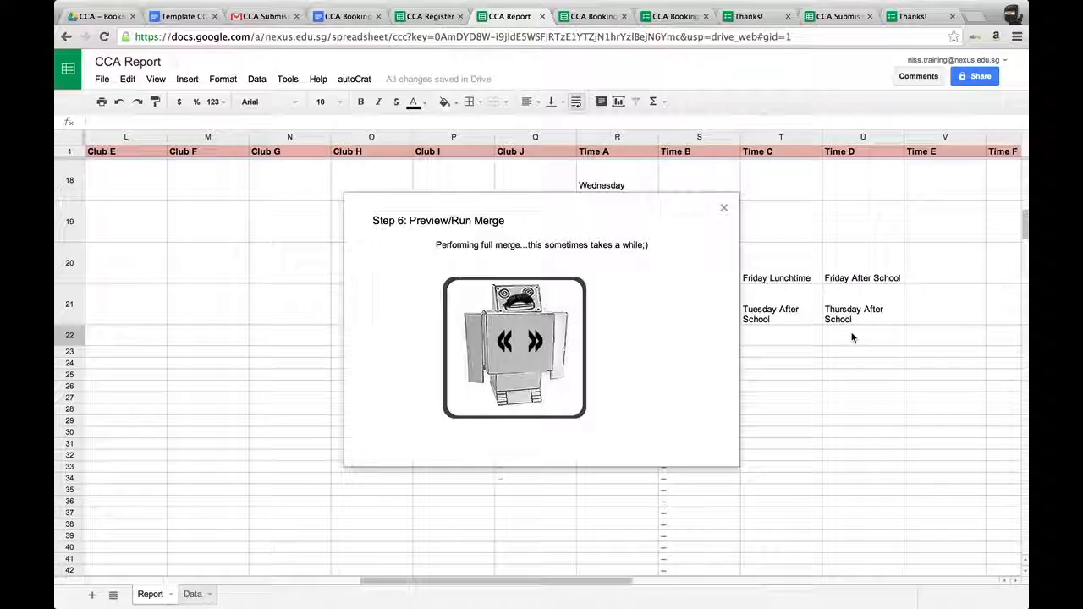
pyautogui.hscroll(10, 851, 336)
pyautogui.hscroll(-2, 853, 338)
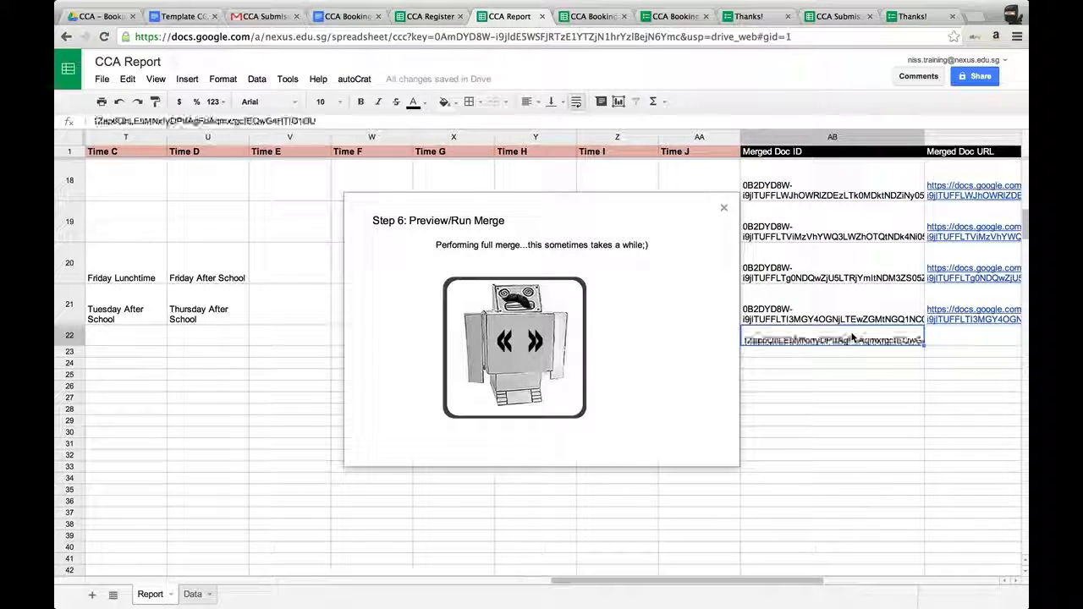
pyautogui.hscroll(3, 851, 336)
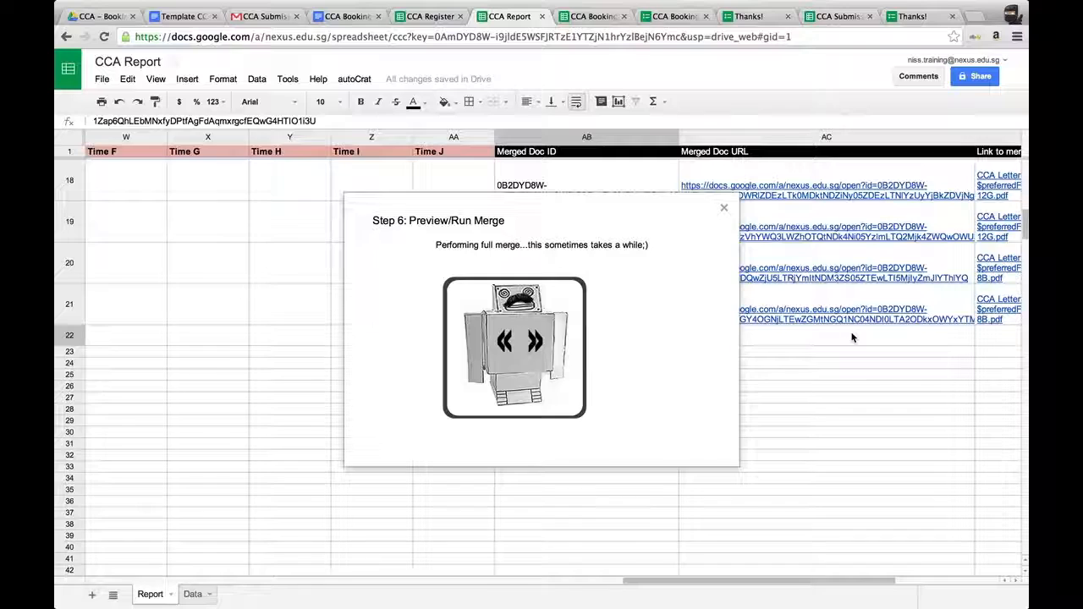
pyautogui.hscroll(5, 851, 336)
pyautogui.hscroll(-1, 852, 337)
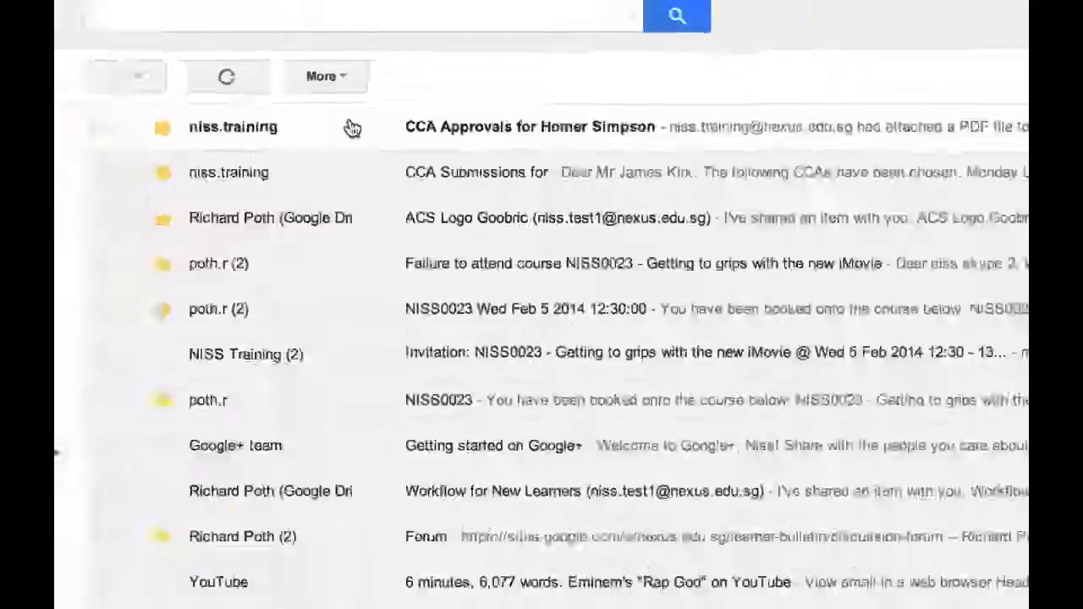
# Open the CCA Approvals for Homer Simpson email and view its attached PDF letter.
pyautogui.click(505, 127)
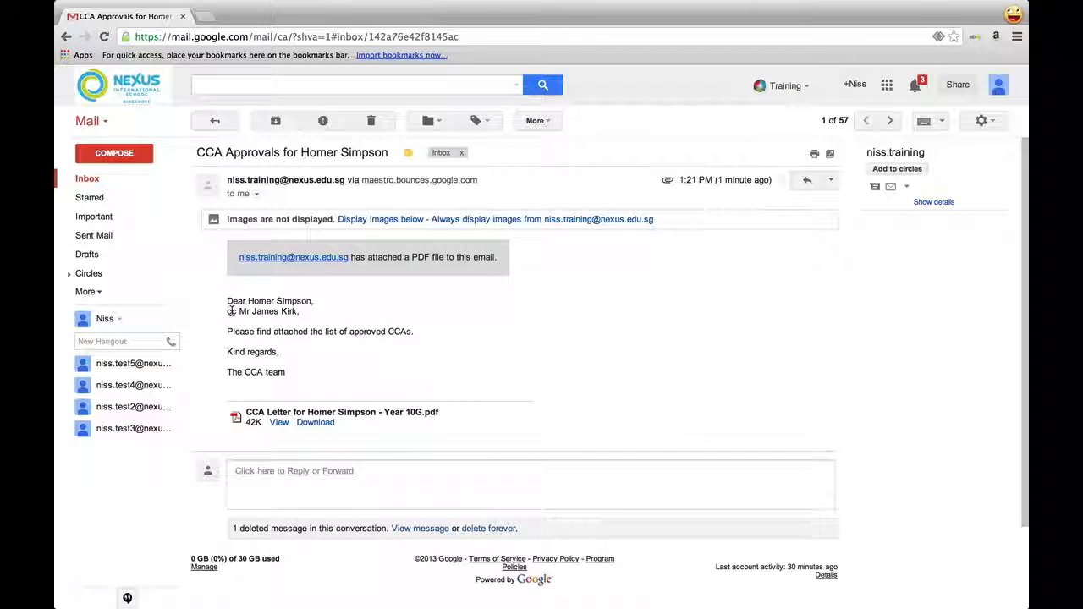
pyautogui.click(276, 425)
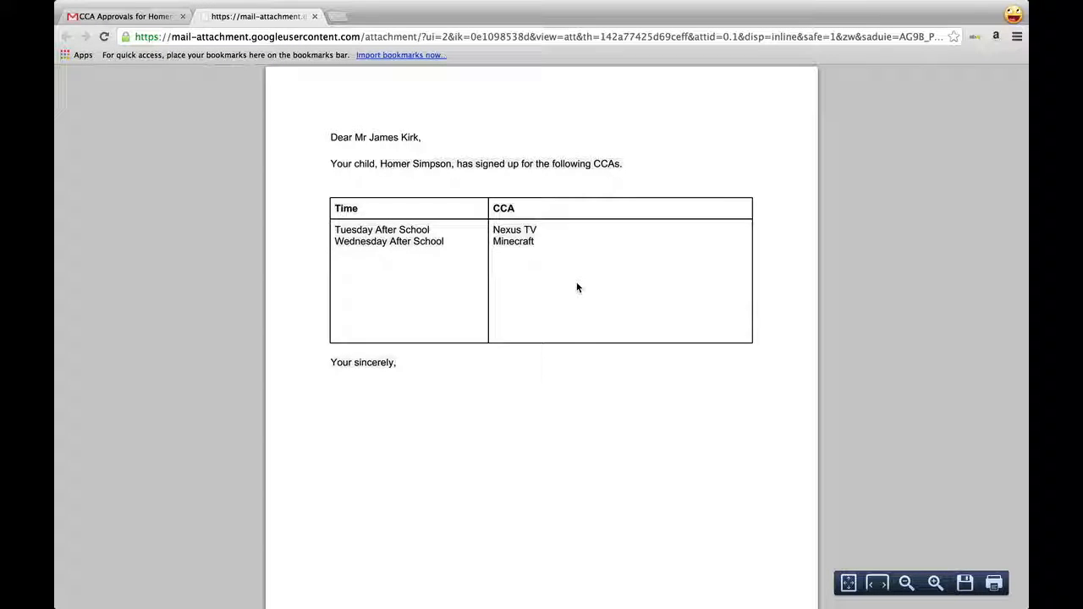
pyautogui.click(314, 16)
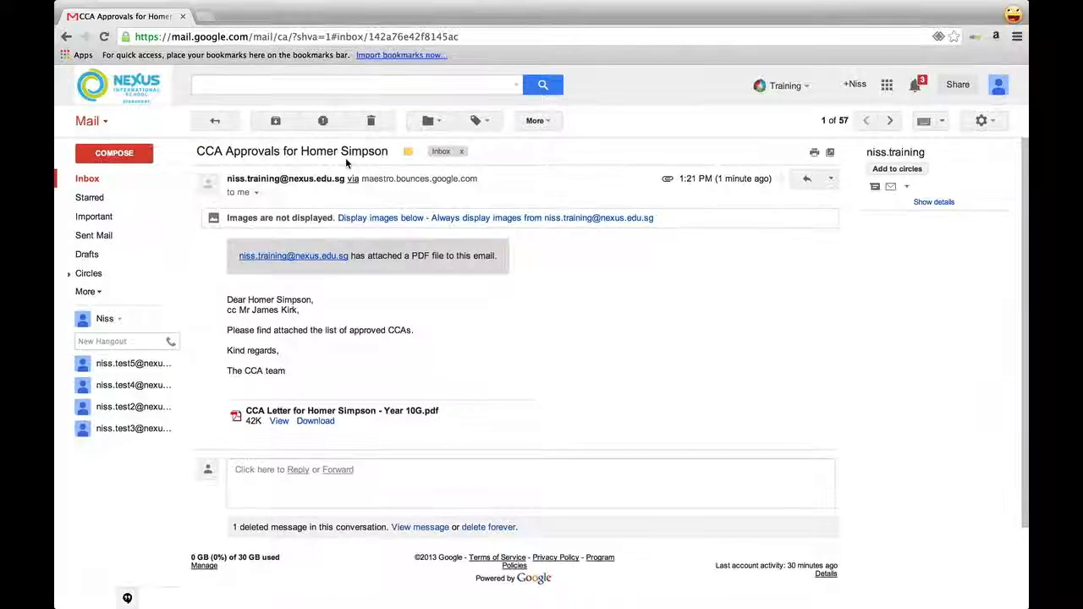
# Open the same approval email in the other inbox and view its PDF attachment.
pyautogui.hotkey('ctrl', 'Right')
pyautogui.click(249, 16)
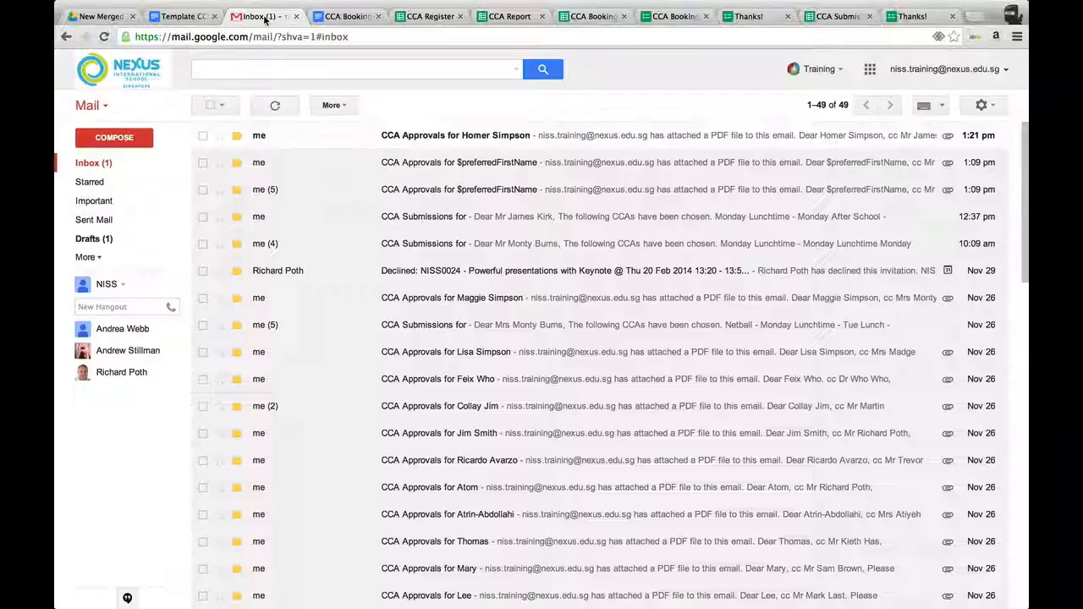
pyautogui.click(308, 139)
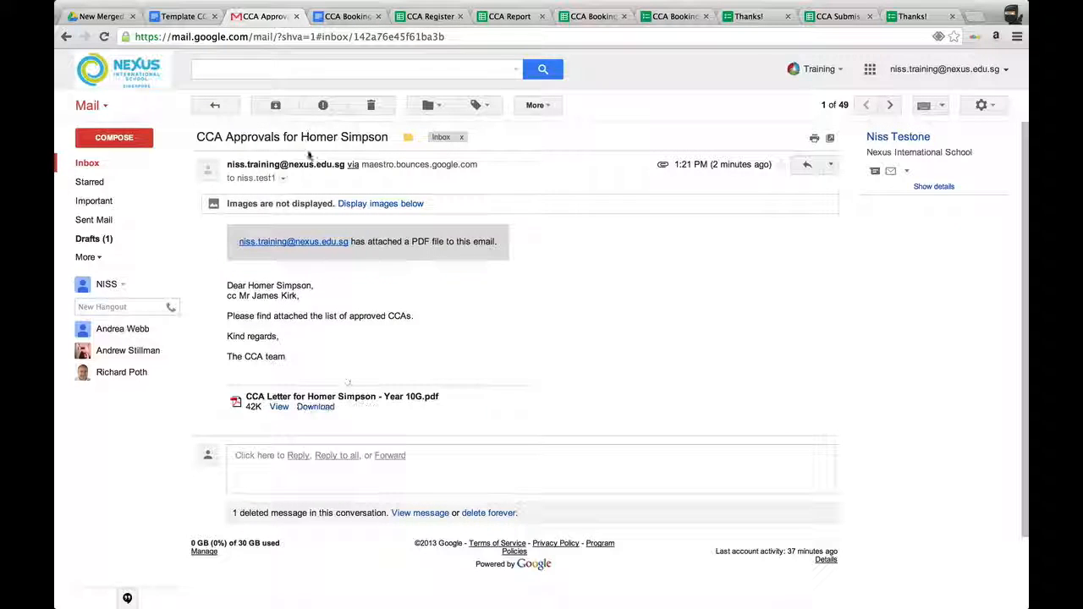
pyautogui.click(278, 407)
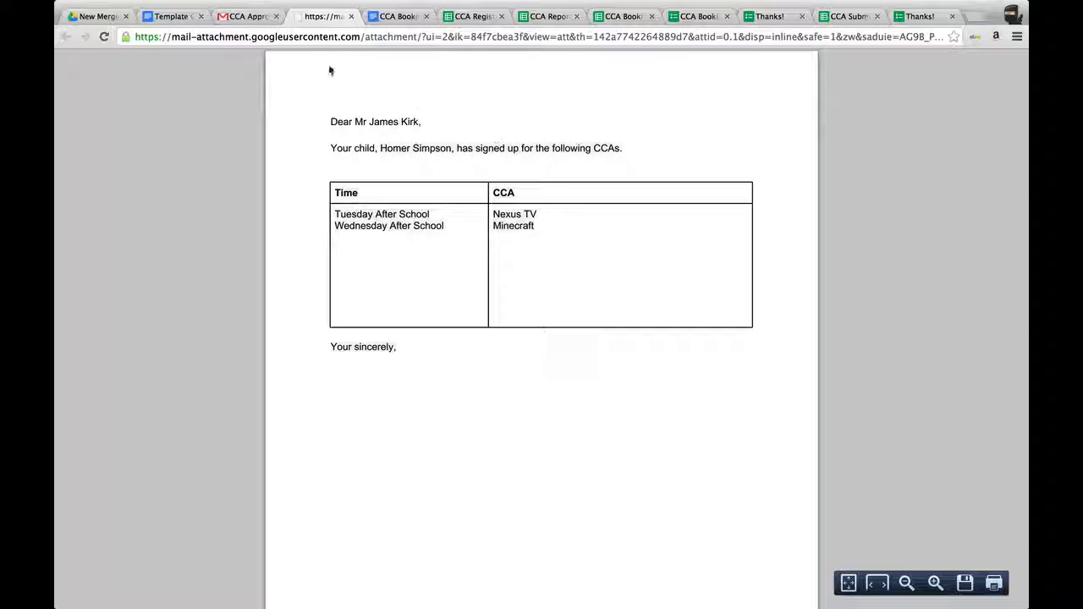
pyautogui.hotkey('ctrl', 'w')
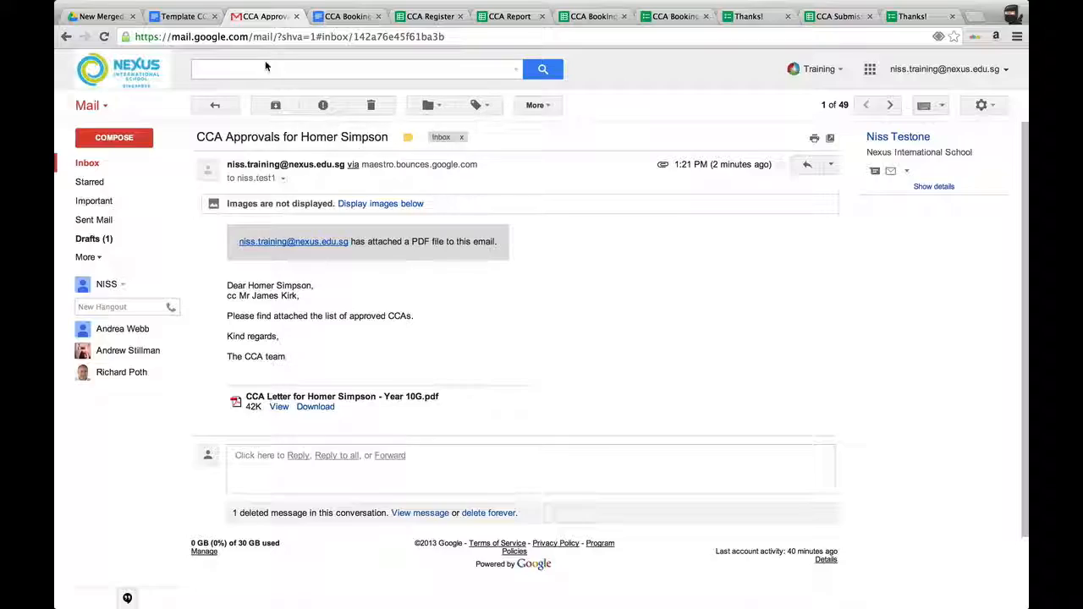
# Filter the CCA Register to show only Friday After School entries.
pyautogui.click(431, 16)
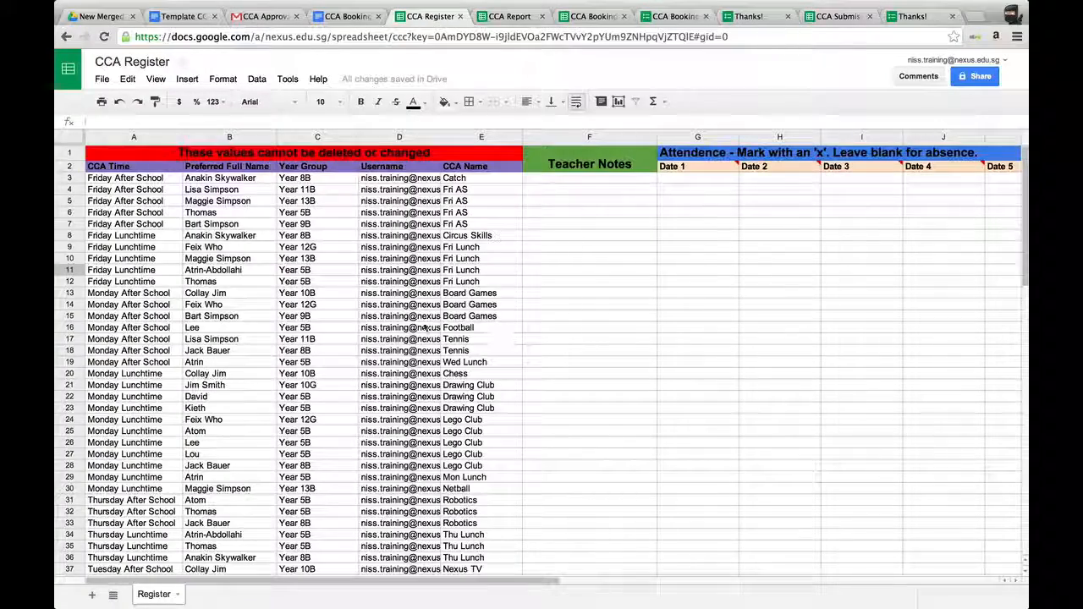
pyautogui.scroll(-6, 473, 423)
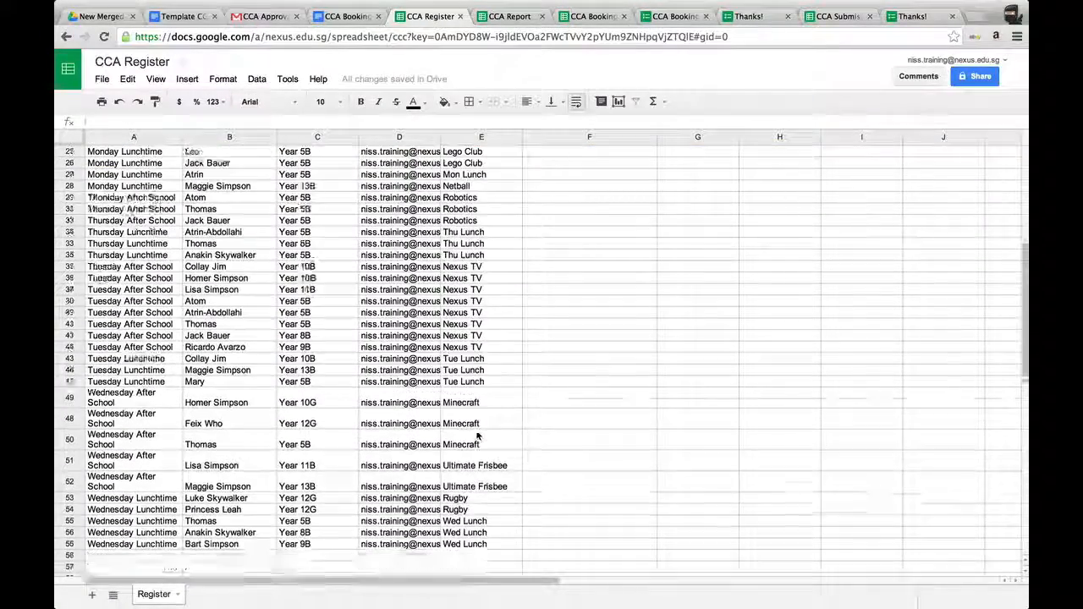
pyautogui.scroll(6, 478, 406)
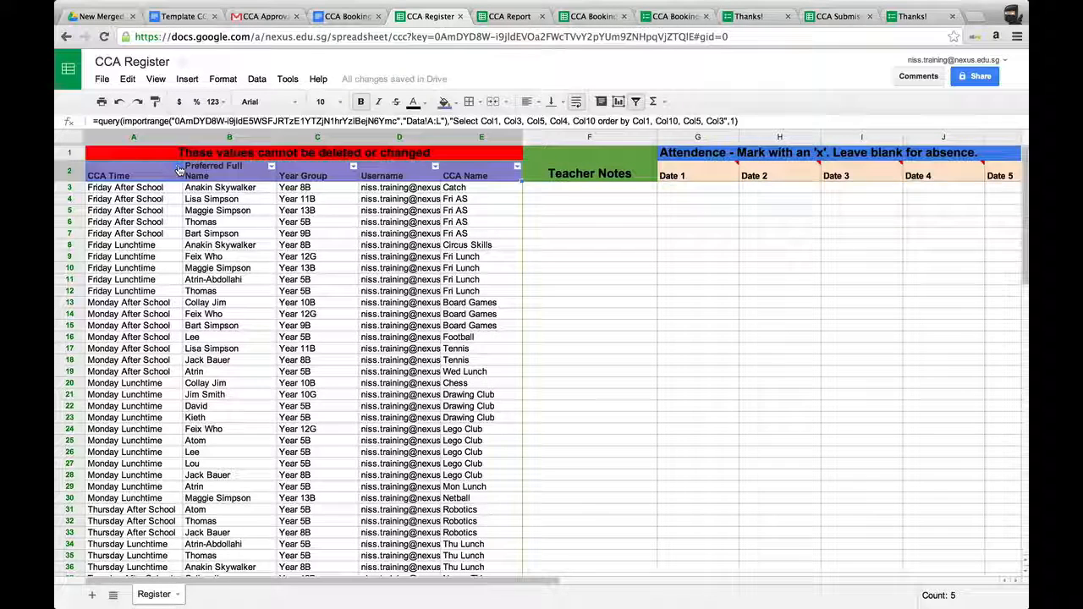
pyautogui.click(177, 166)
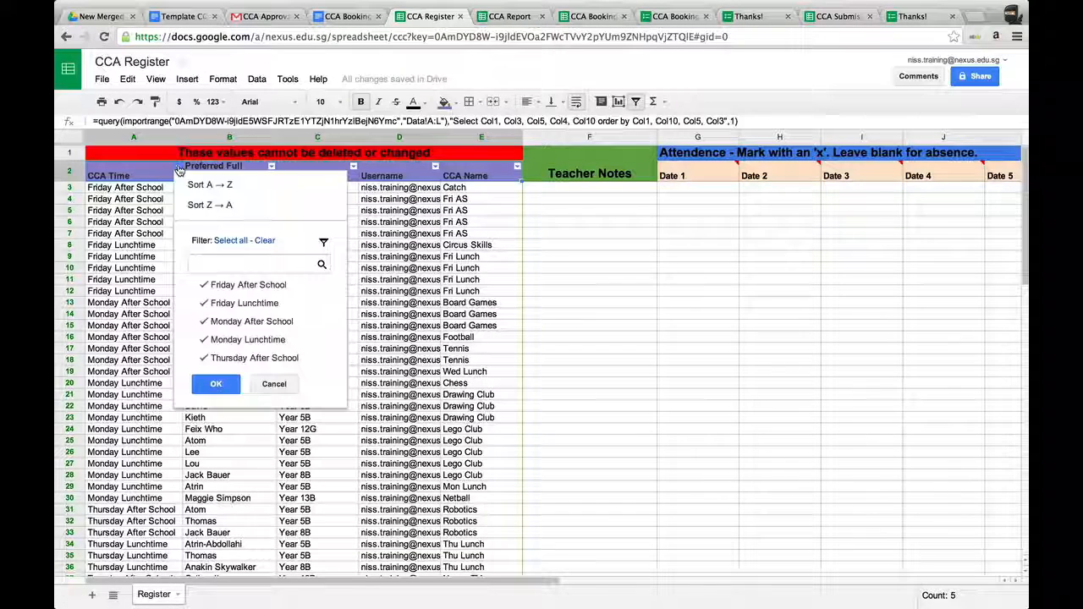
pyautogui.click(265, 241)
pyautogui.click(254, 285)
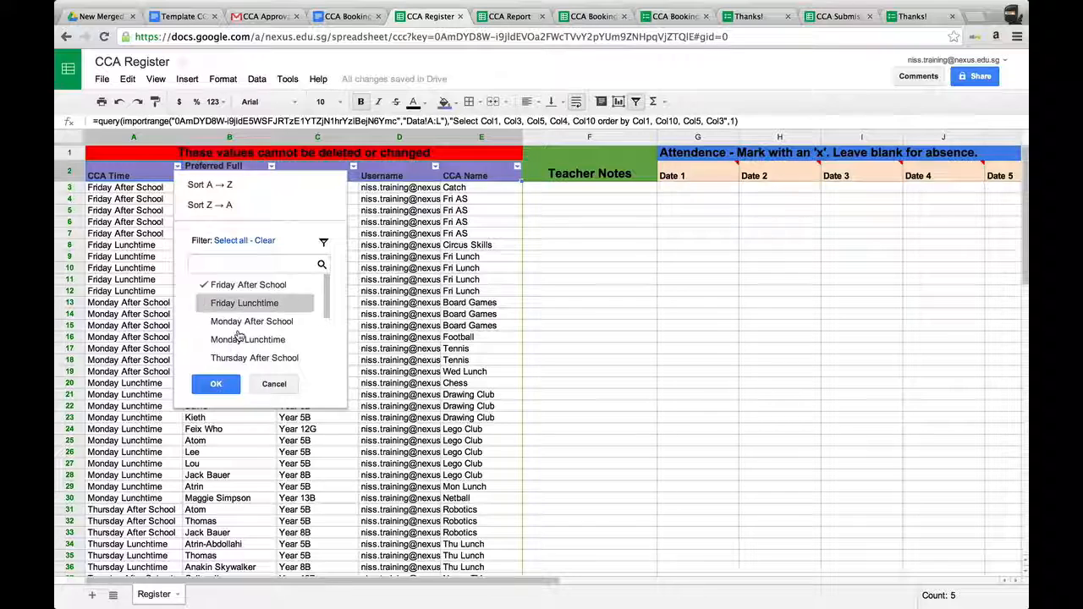
pyautogui.click(217, 384)
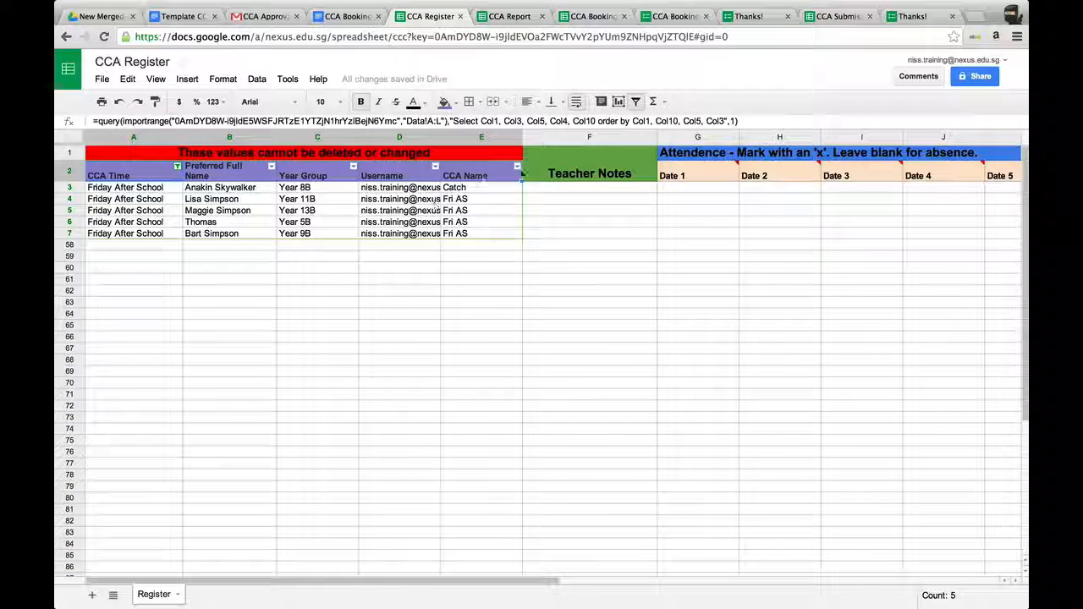
# Narrow the register filter to the Catch CCA and select its first attendance date cell.
pyautogui.click(517, 167)
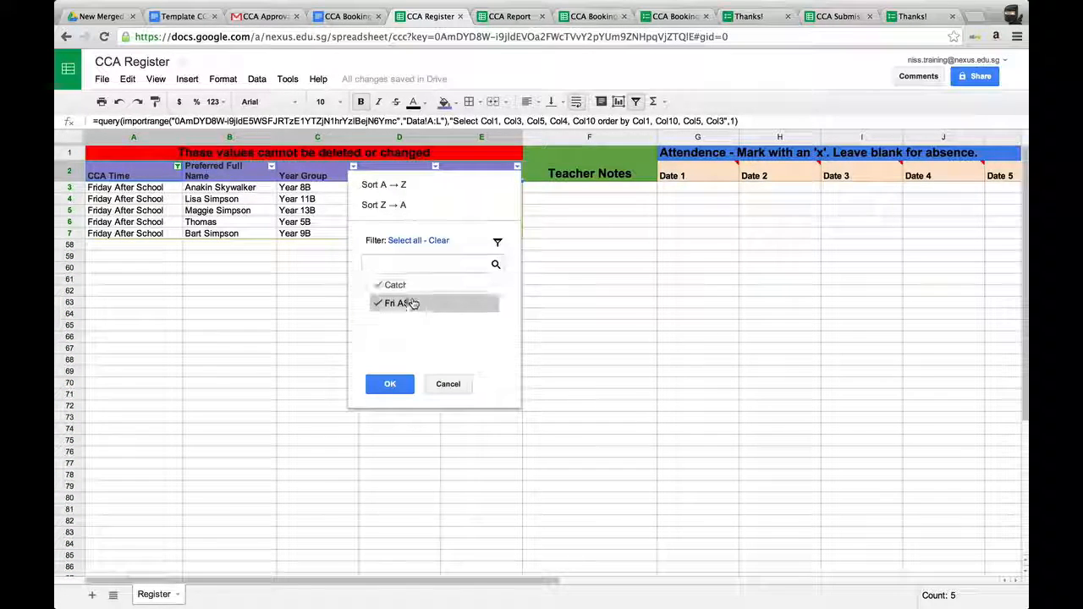
pyautogui.click(420, 306)
pyautogui.click(390, 384)
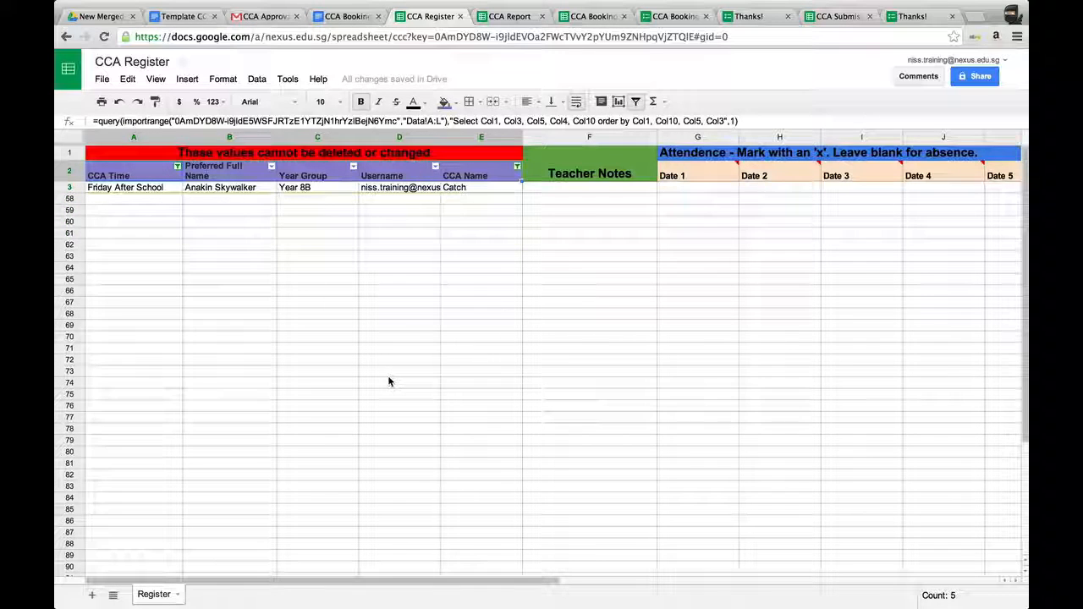
pyautogui.click(703, 187)
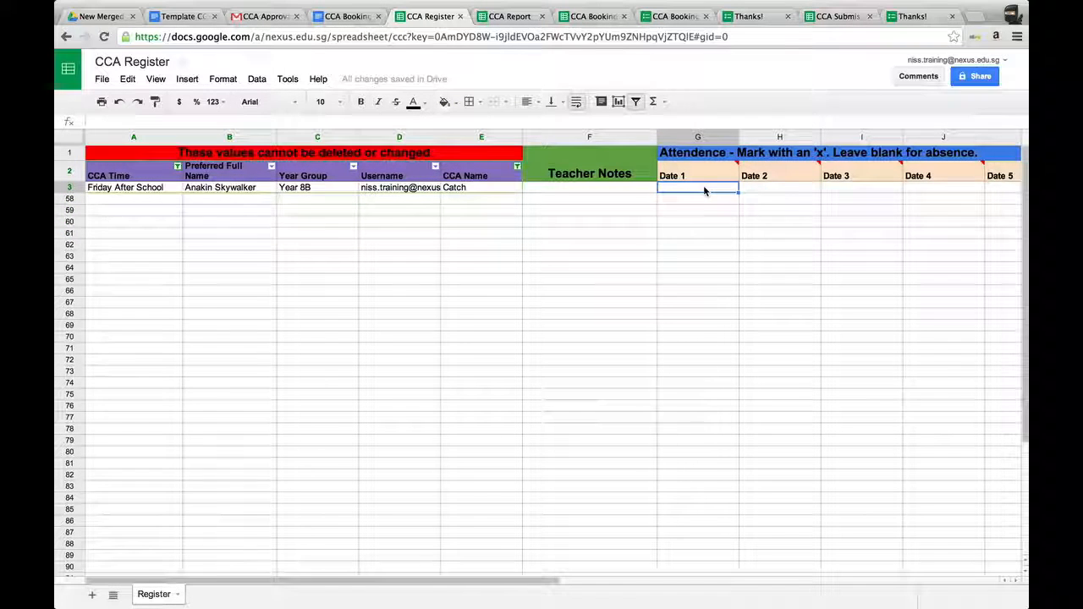